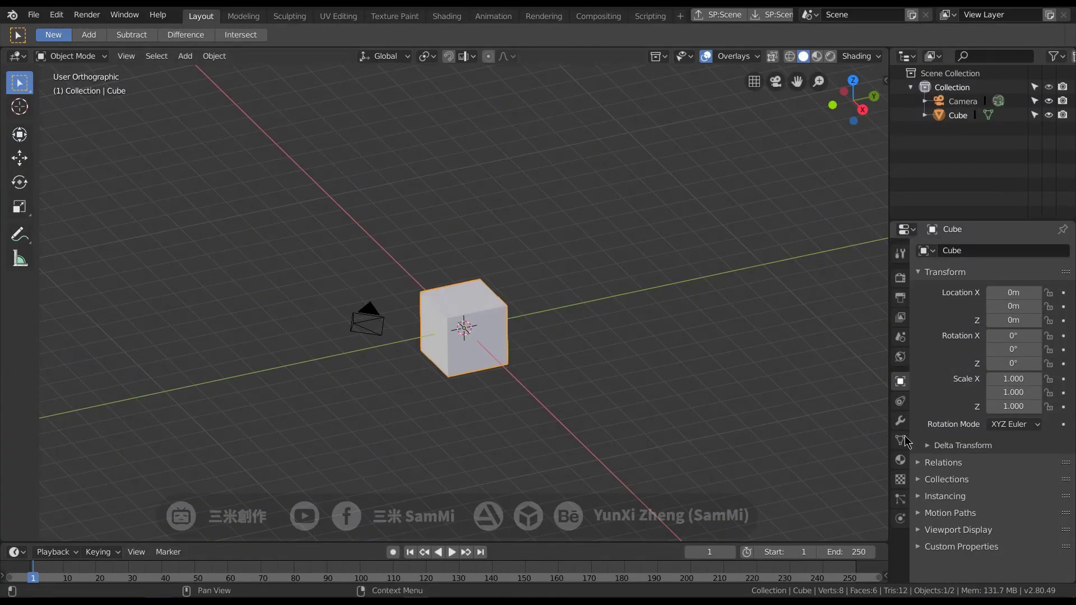
Step: Add an Array modifier to the cube with Count 5 and relative offset 1.1
click(900, 421)
click(953, 250)
click(800, 289)
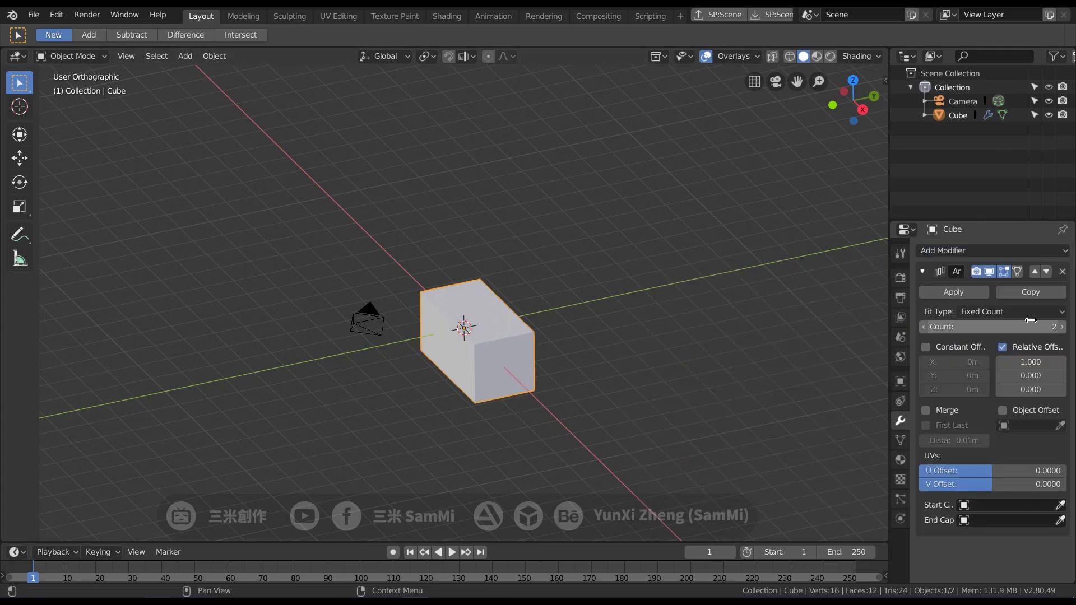
click(992, 327)
text(5)
key(Return)
click(1061, 362)
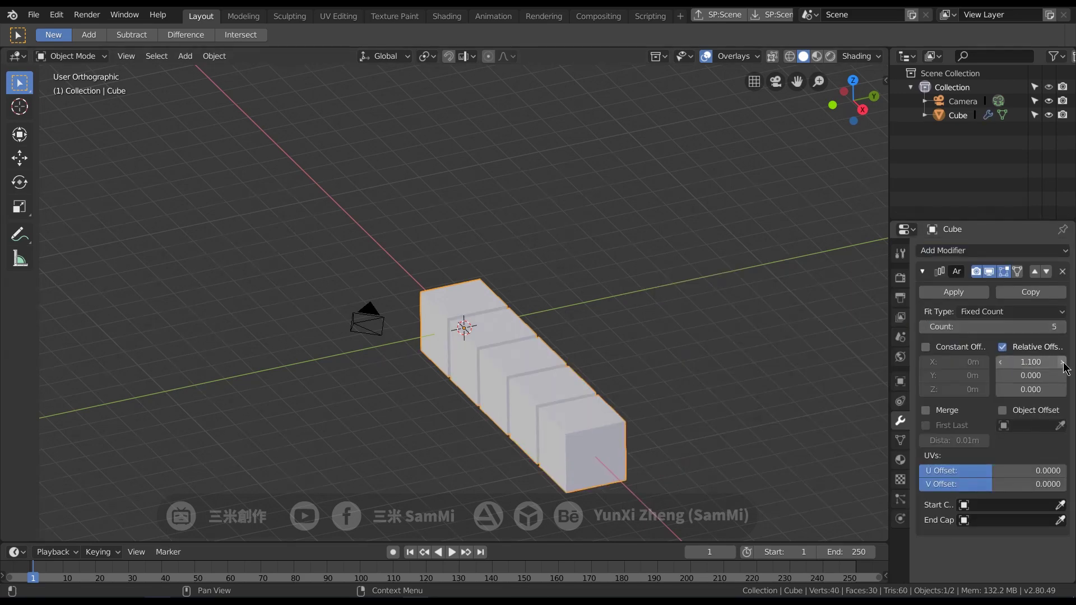
Step: Duplicate the array and set its offset to 1.1 along Y with X at 0
click(1029, 292)
scroll(1031, 392, down, 6)
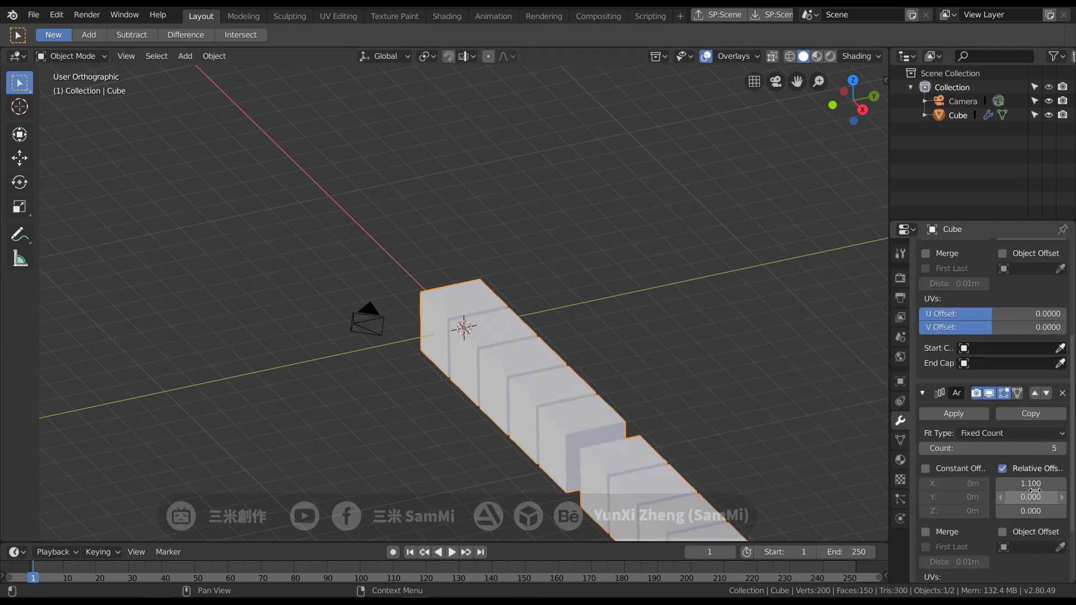
key(Return)
double_click(1029, 484)
text(-45.0)
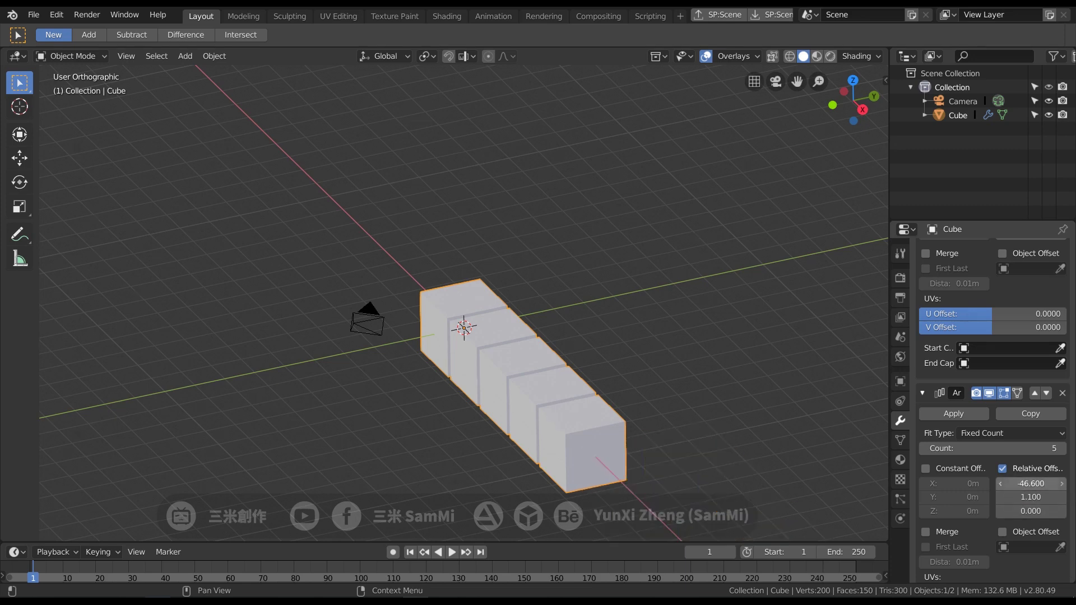
key(Return)
Step: Duplicate the array again with a 1.1 offset along Z, completing the 5×5×5 block
click(1031, 413)
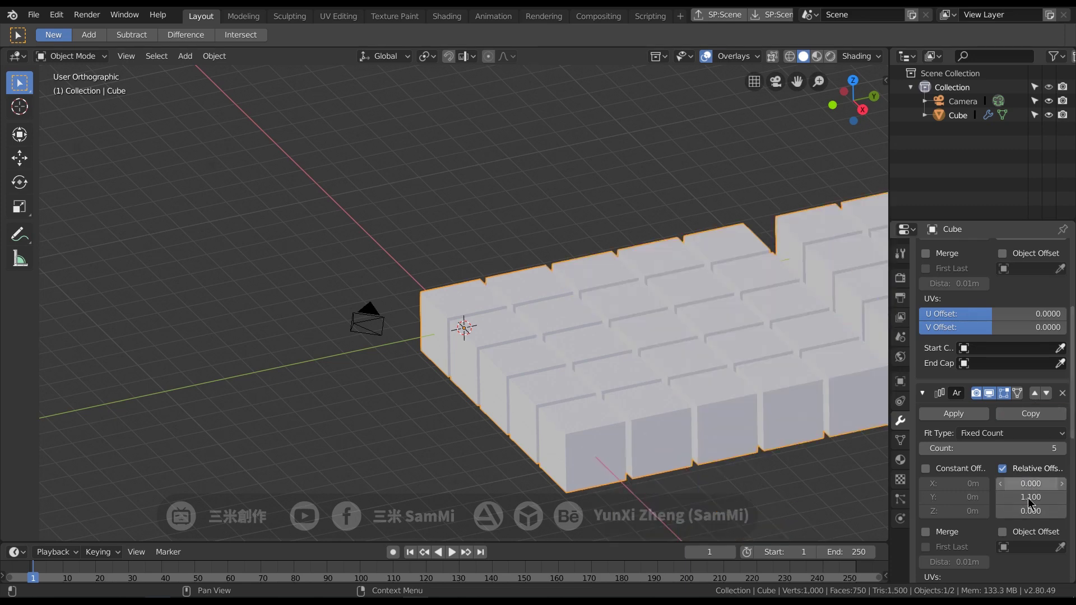
scroll(1030, 510, down, 8)
scroll(1030, 510, down, 7)
drag(1034, 416, 1034, 430)
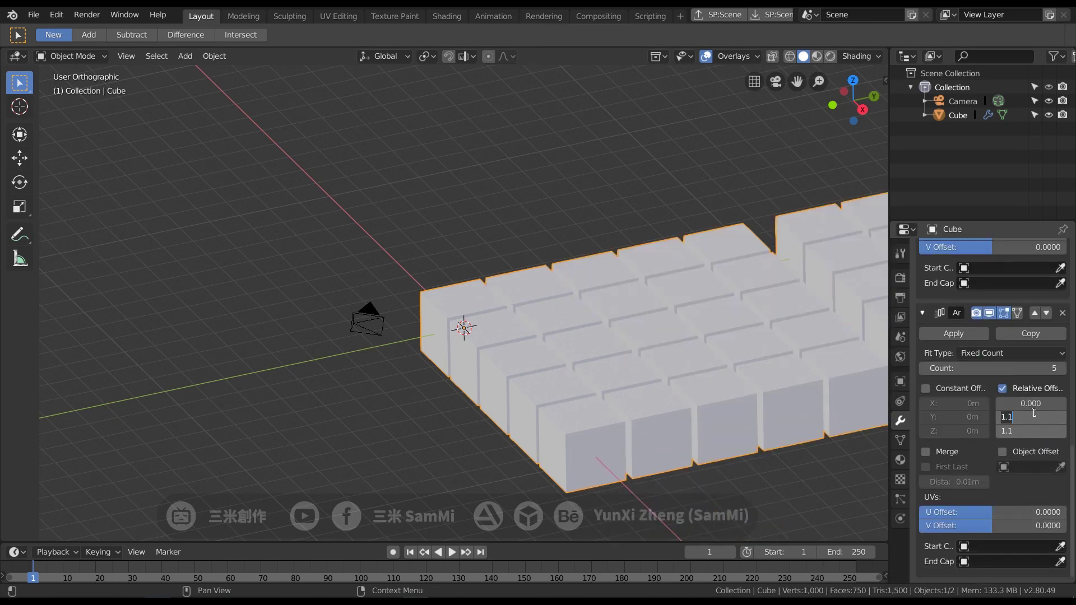
key(BackSpace)
key(BackSpace)
key(BackSpace)
text(0)
key(Return)
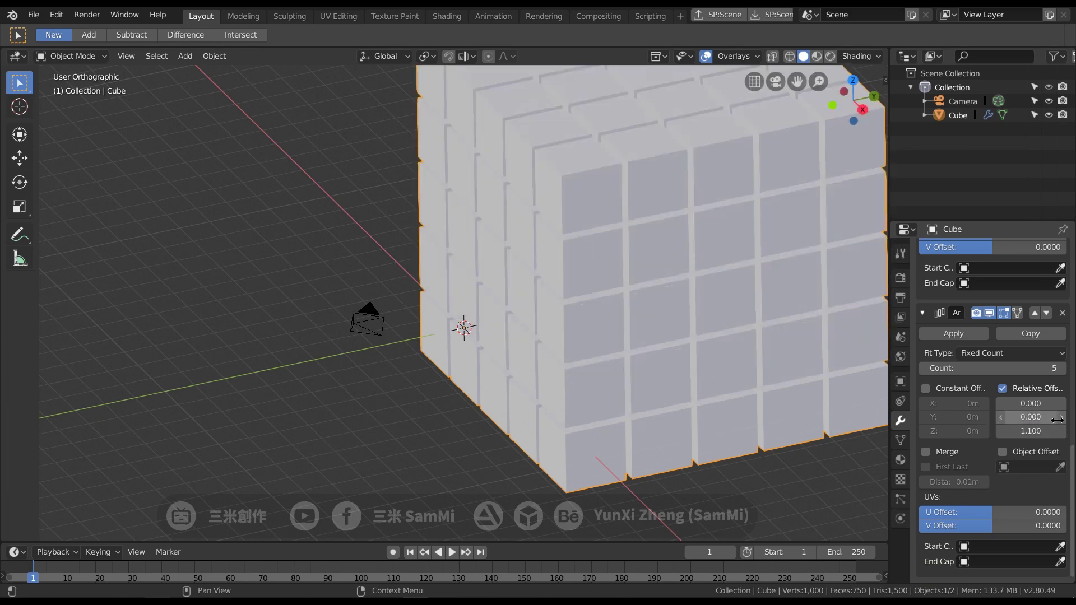
scroll(557, 373, down, 5)
key(KP_1)
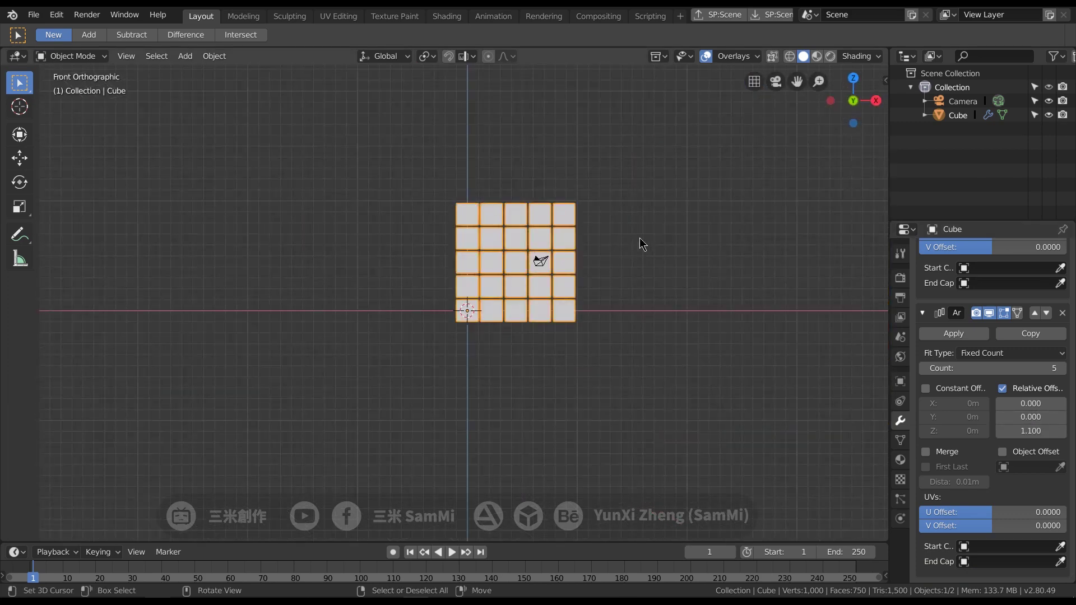
scroll(992, 392, up, 20)
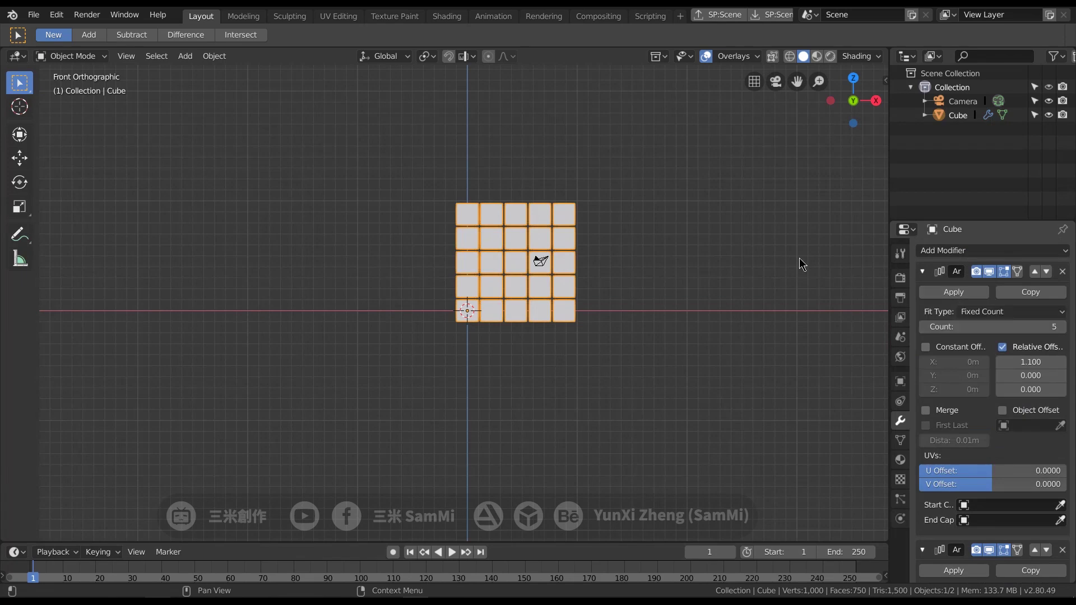
middle_drag(588, 224, 840, 306)
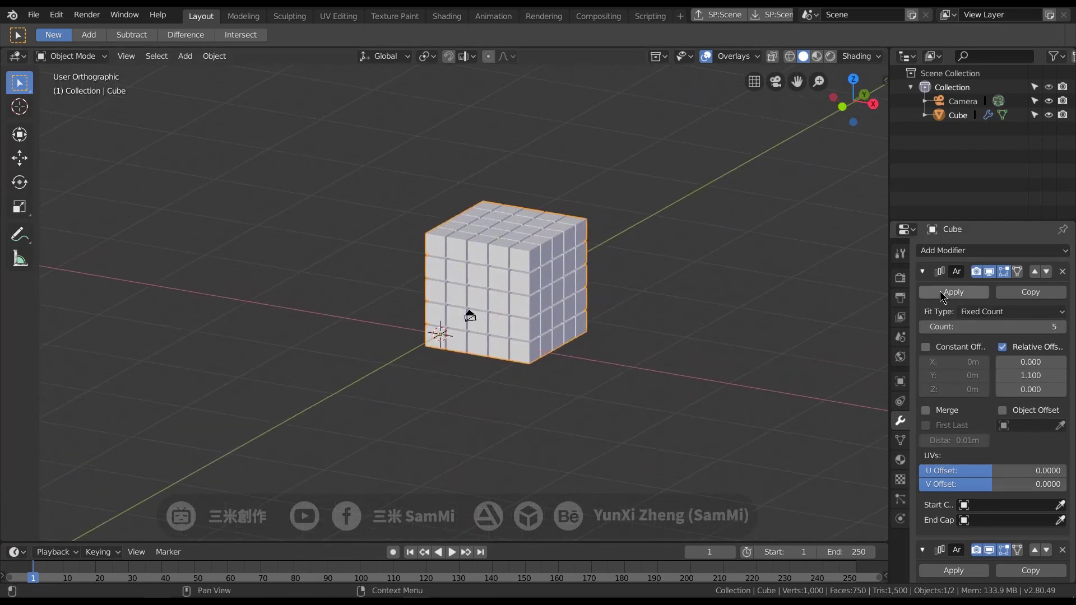
Step: Apply the arrays, separate the mesh by loose parts, and set each cube's origin to geometry
click(943, 292)
click(943, 292)
key(Tab)
key(a)
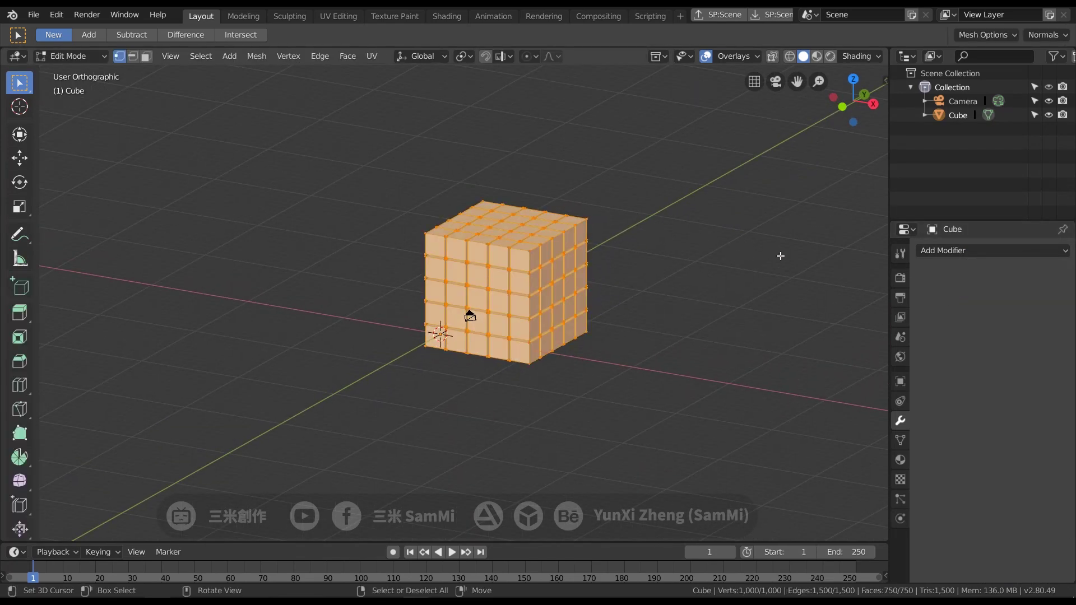
key(n)
scroll(833, 402, down, 12)
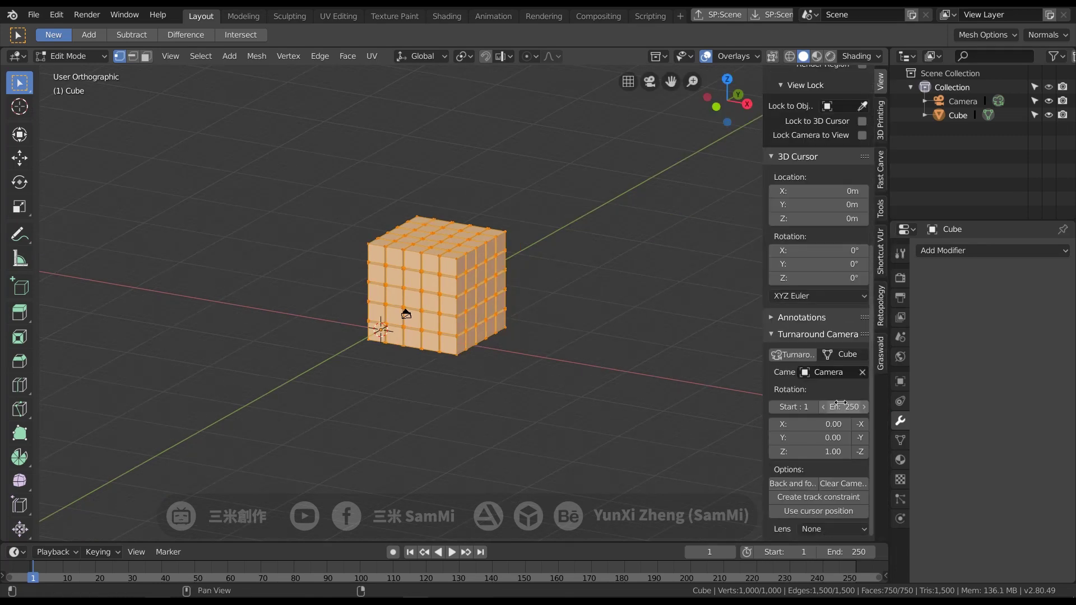
scroll(833, 402, up, 12)
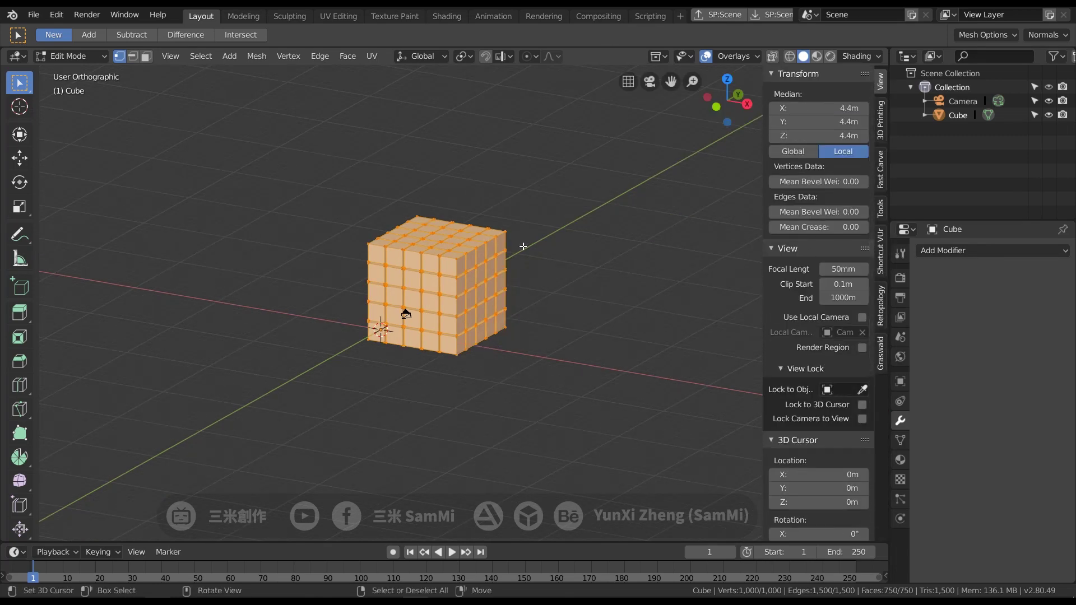
key(p)
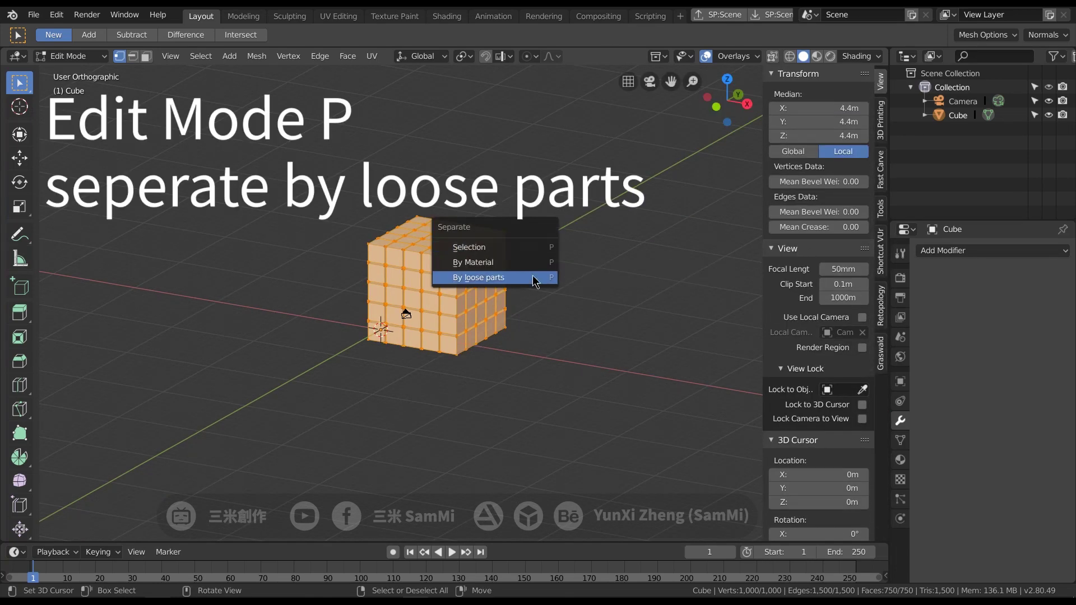
click(532, 275)
key(Tab)
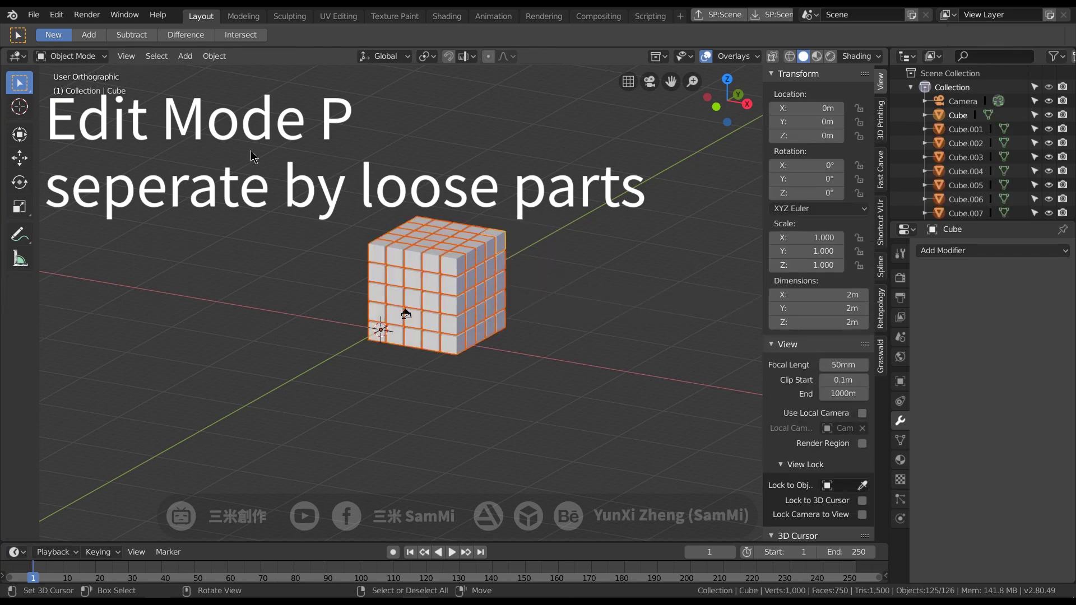
key(w)
mouse_move(426, 259)
click(561, 261)
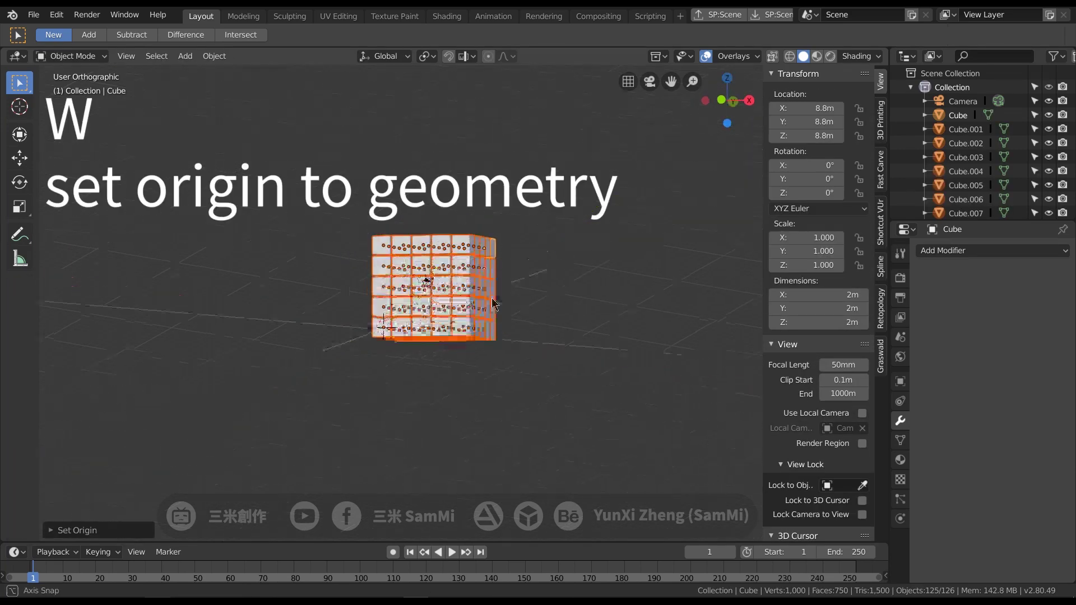
Step: Select all cubes, tilt the grid, and raise it above the ground
alt+middle_drag(493, 303, 546, 339)
click(584, 317)
key(a)
alt+middle_drag(601, 288, 603, 262)
key(r)
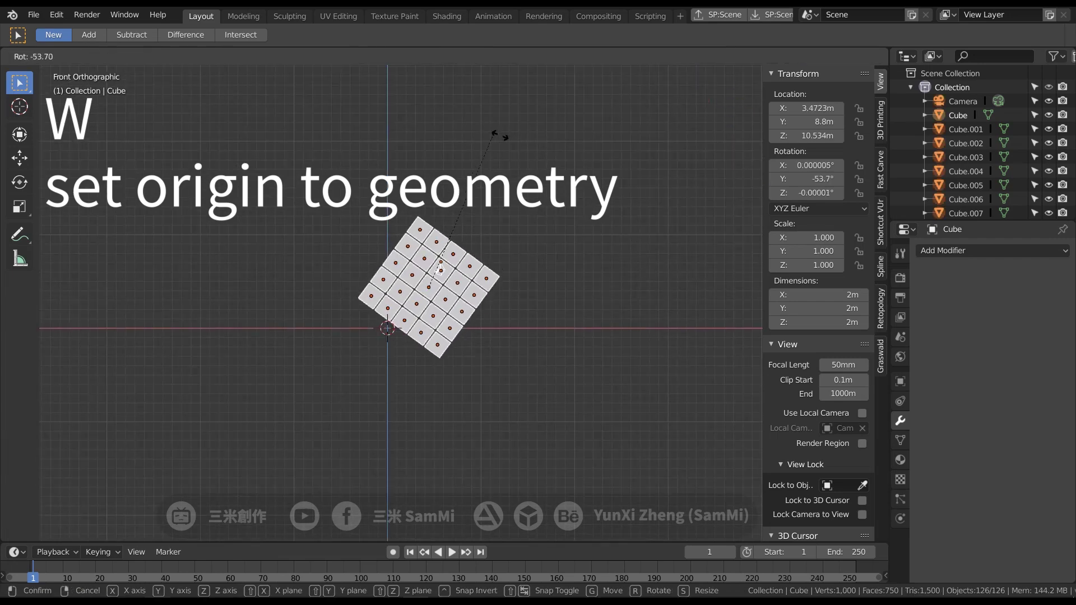
click(511, 138)
key(g)
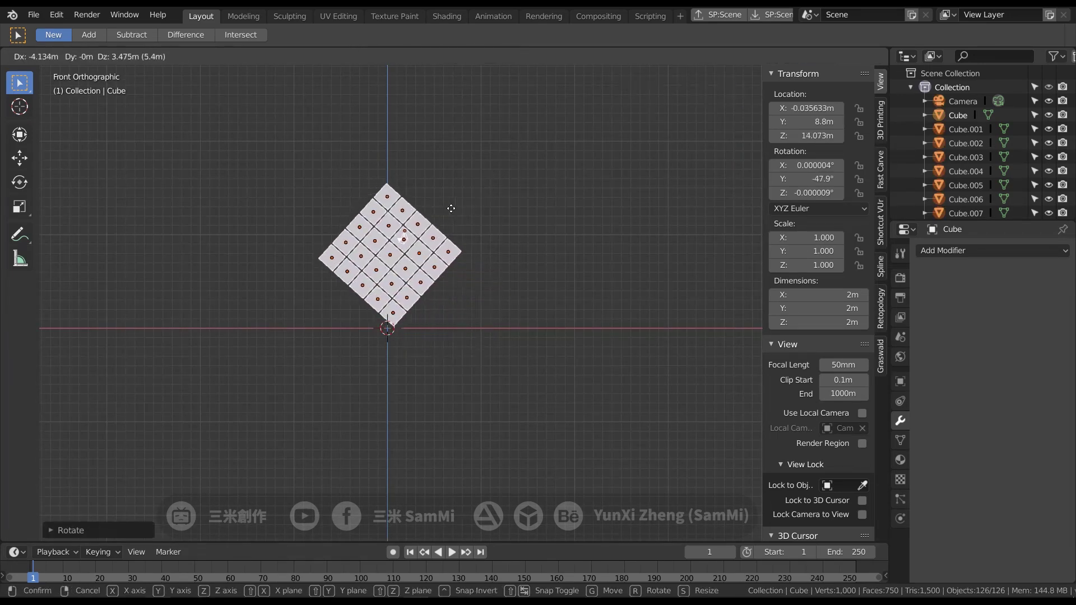
click(531, 212)
Step: Tilt the grid around a second axis so it stands on a corner, and reposition it
alt+middle_drag(577, 240, 611, 241)
key(r)
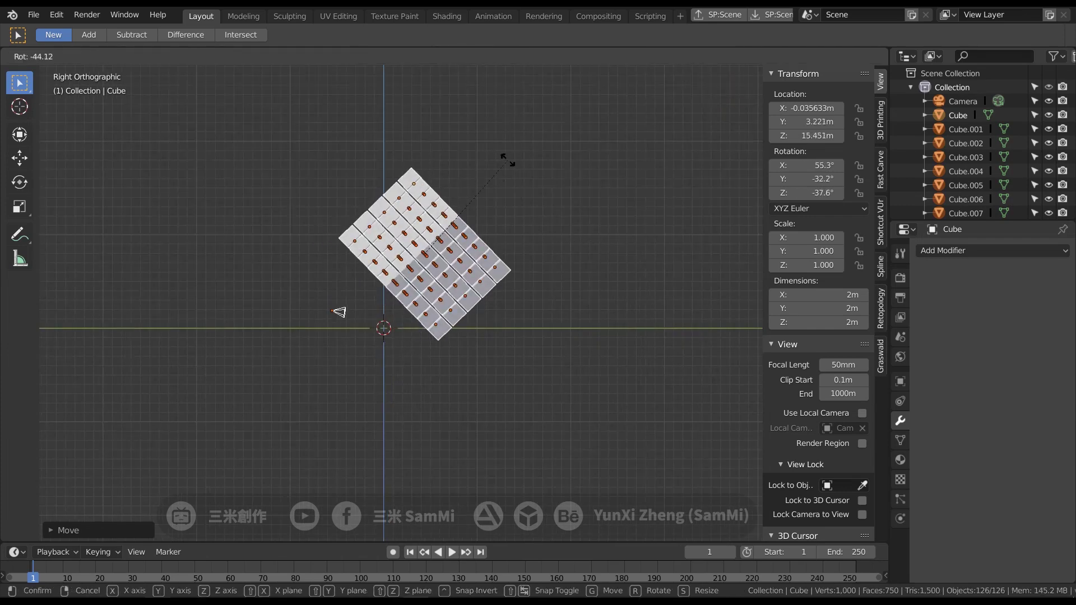
click(505, 160)
key(g)
click(453, 224)
middle_drag(503, 165, 518, 272)
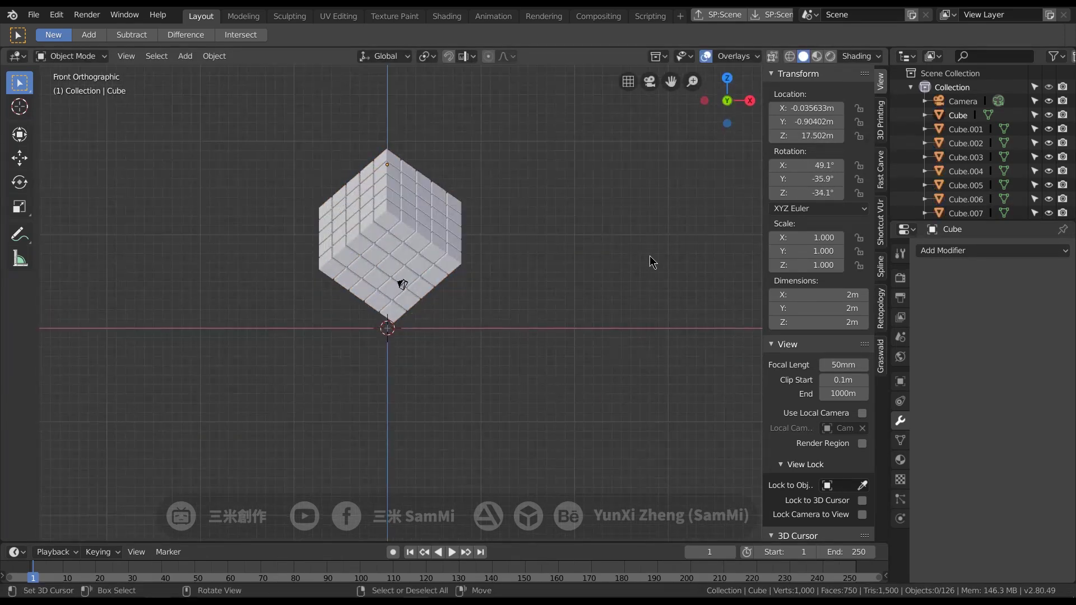
Step: Add a plane and scale it up to 56.765
key(shift+a)
click(651, 210)
middle_drag(652, 213, 410, 330)
key(s)
click(617, 389)
key(s)
click(547, 379)
key(KP_1)
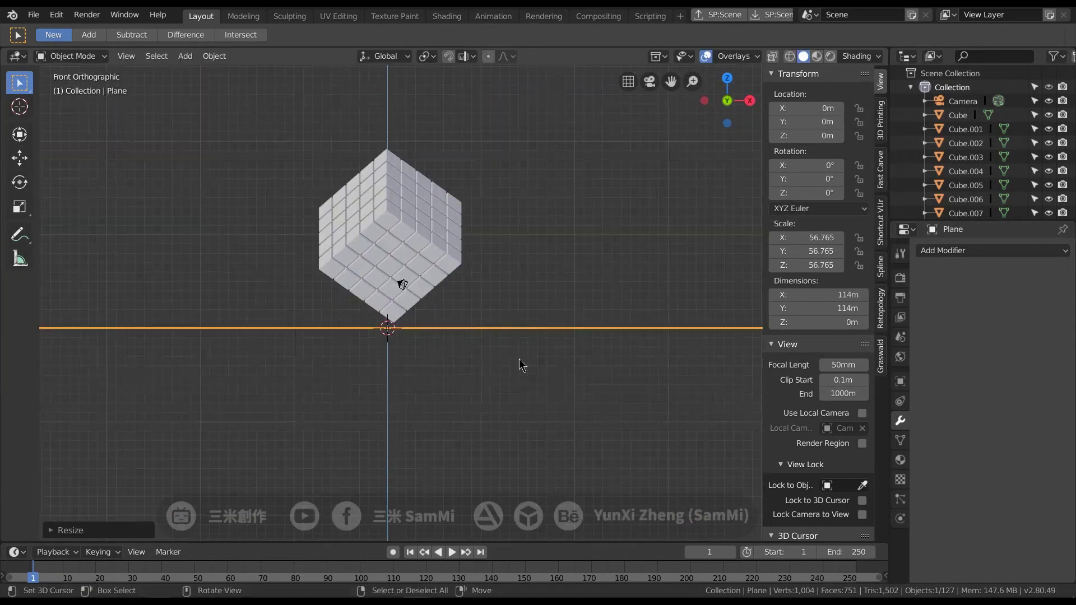
Step: Lower the plane along Z to about -10 m beneath the cube block
key(g)
key(z)
click(504, 308)
middle_drag(505, 308, 577, 296)
click(428, 168)
click(400, 222)
key(g)
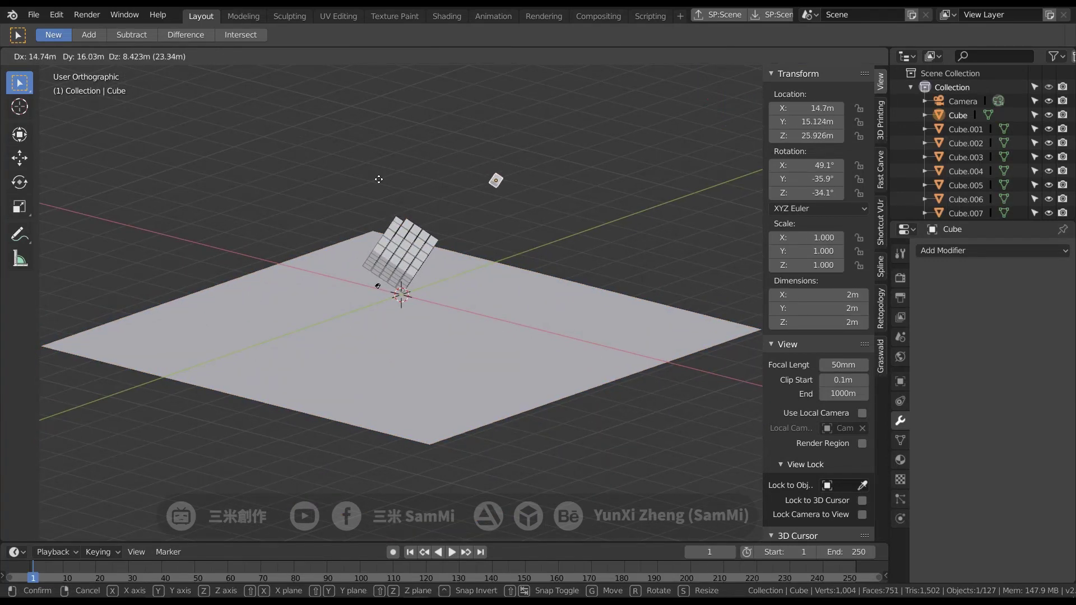
right_click(427, 212)
scroll(428, 212, up, 4)
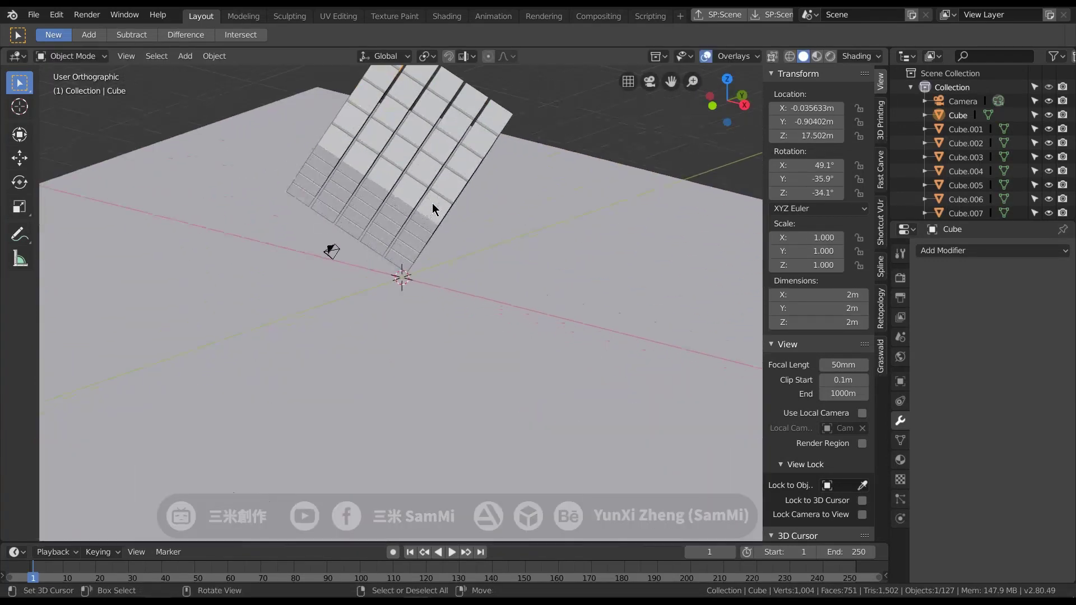
shift+middle_drag(459, 205, 444, 266)
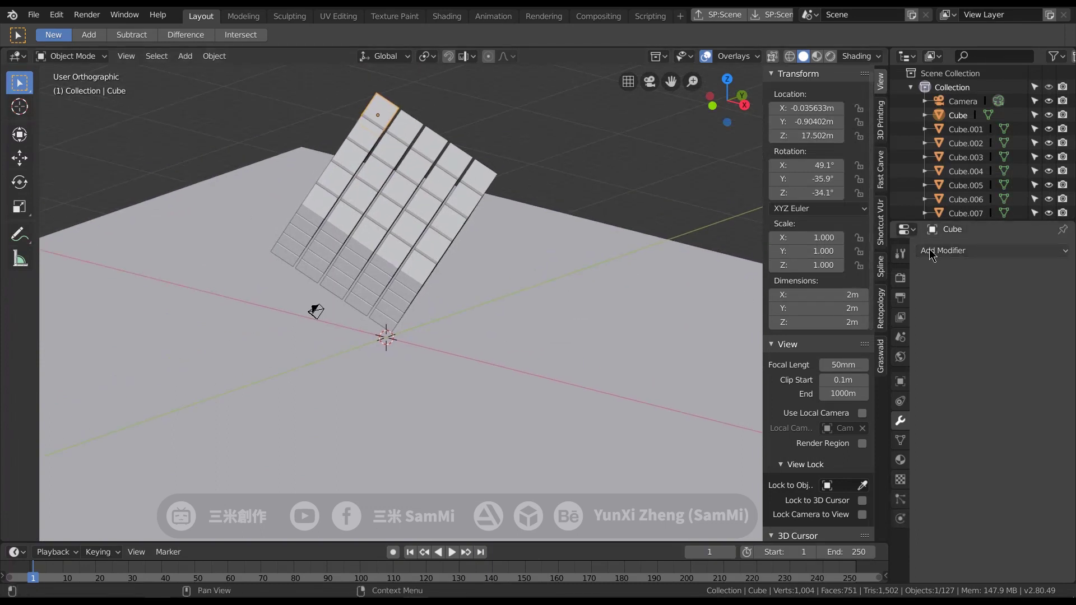
Step: Make the cube an Active rigid body with a Box collision shape
click(901, 519)
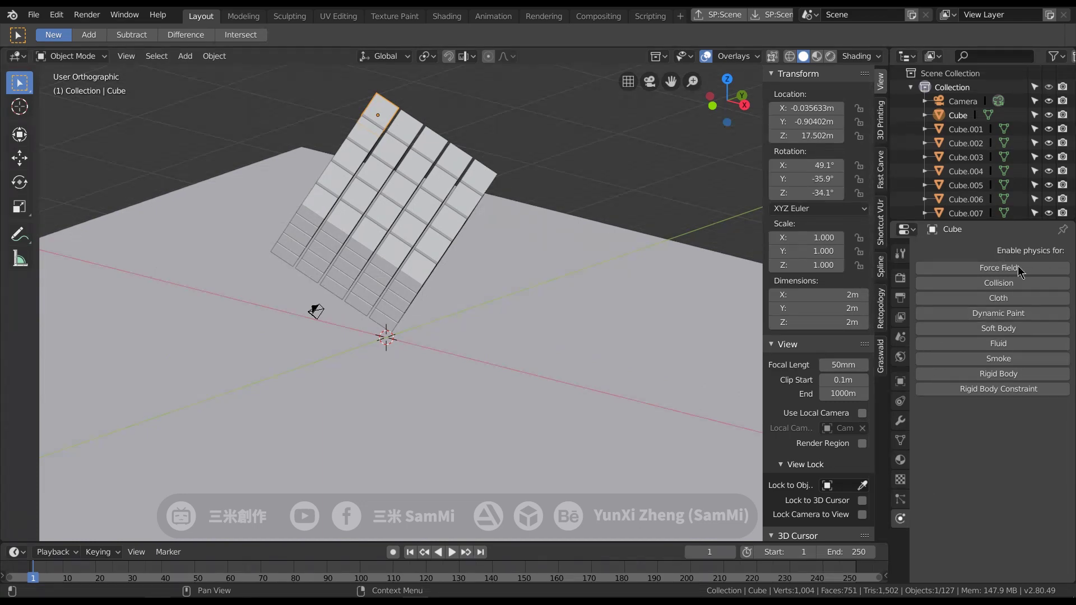
click(1021, 374)
scroll(1009, 392, down, 3)
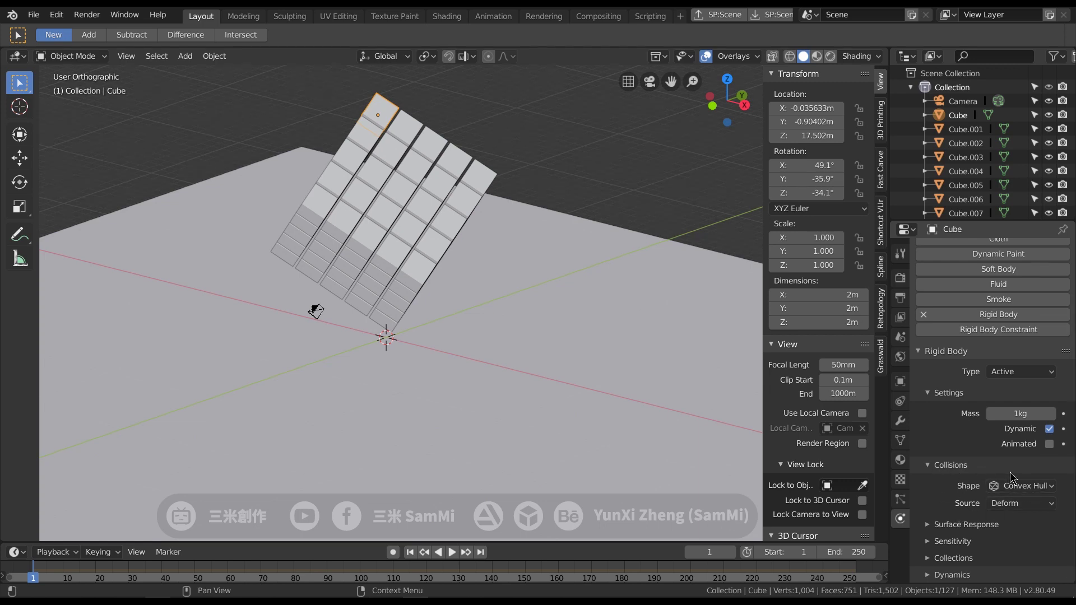
click(1025, 487)
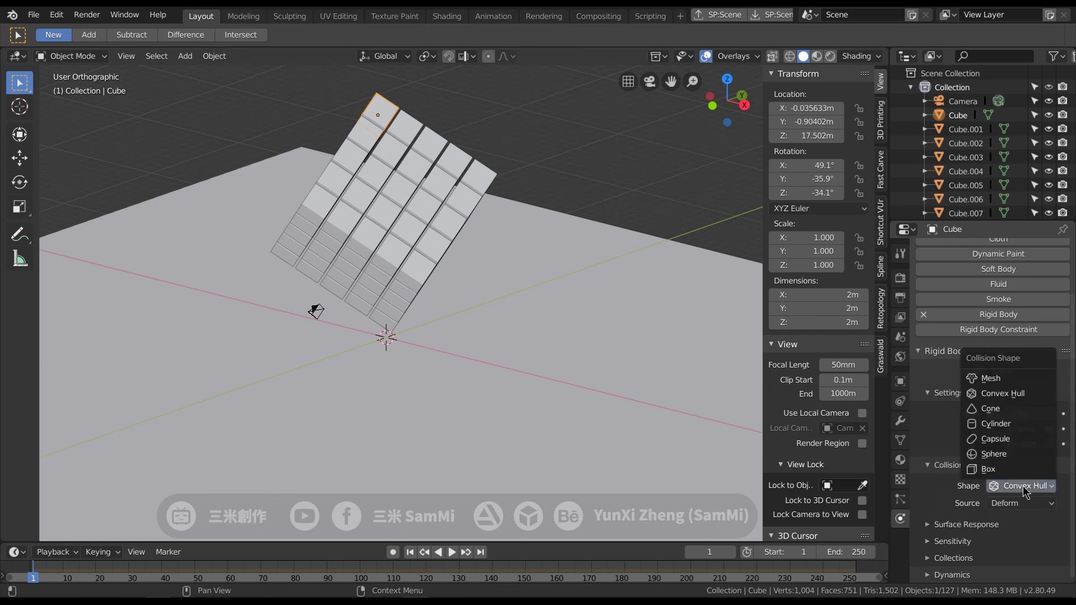
click(988, 469)
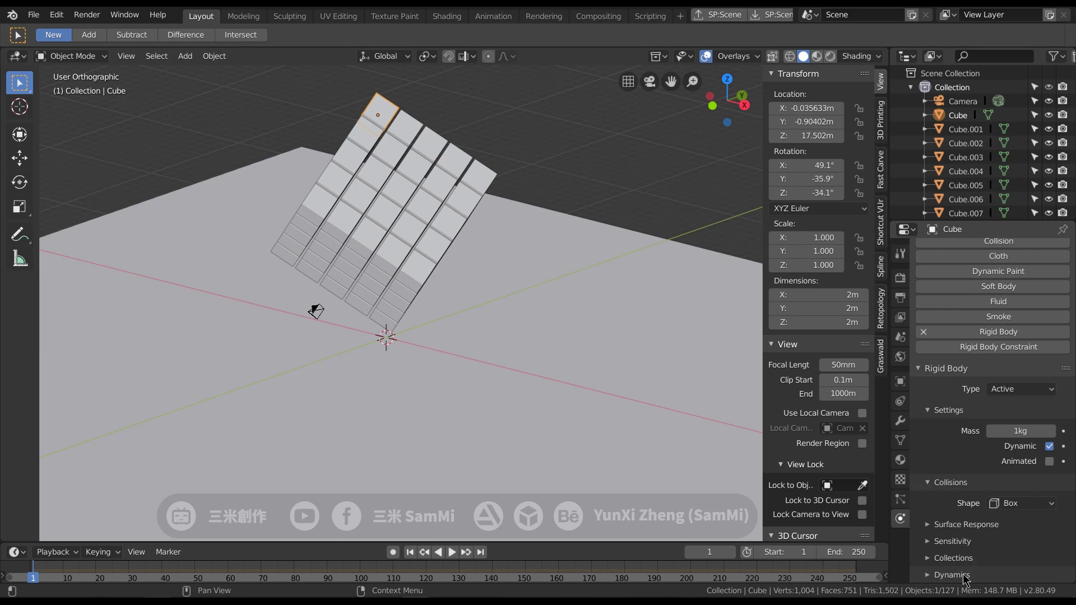
Step: Expand the Surface Response and Dynamics settings showing friction 0.5, bounciness 0, damping 0.04 and 0.1
scroll(1012, 482, down, 3)
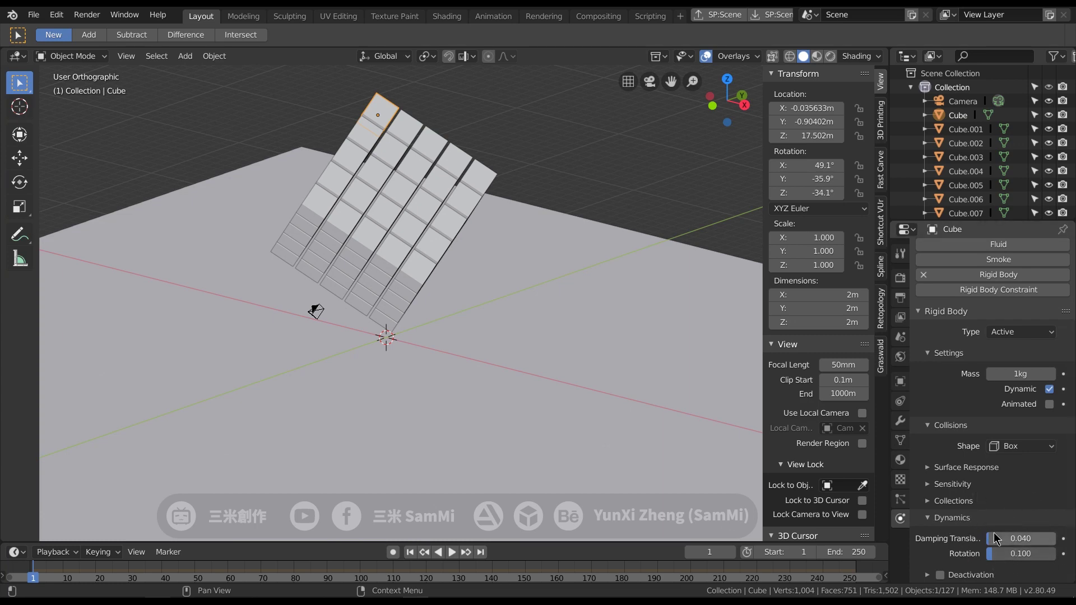
click(986, 467)
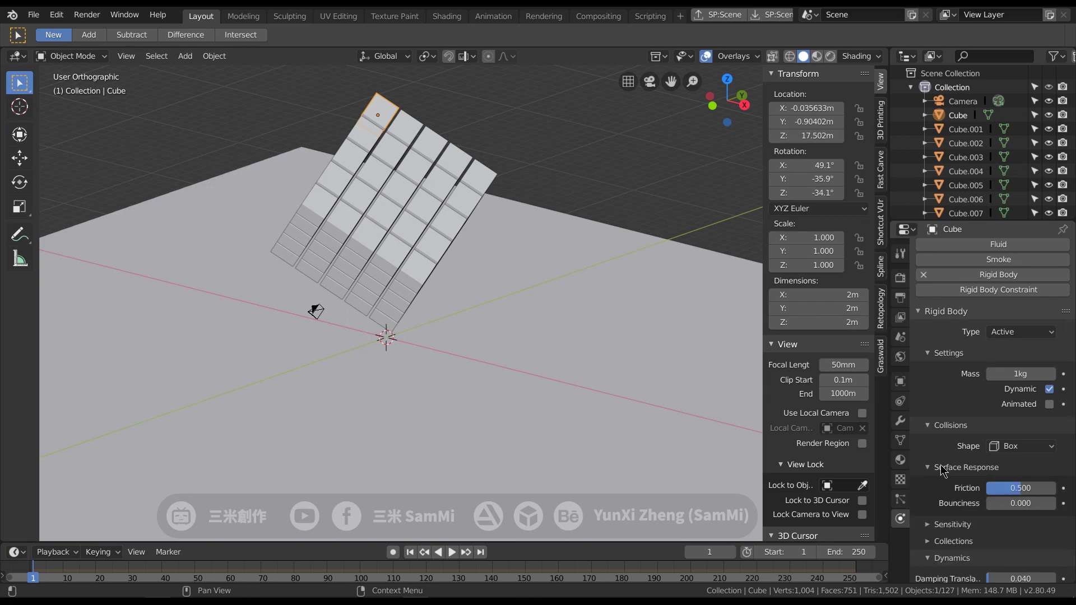
scroll(1023, 495, down, 2)
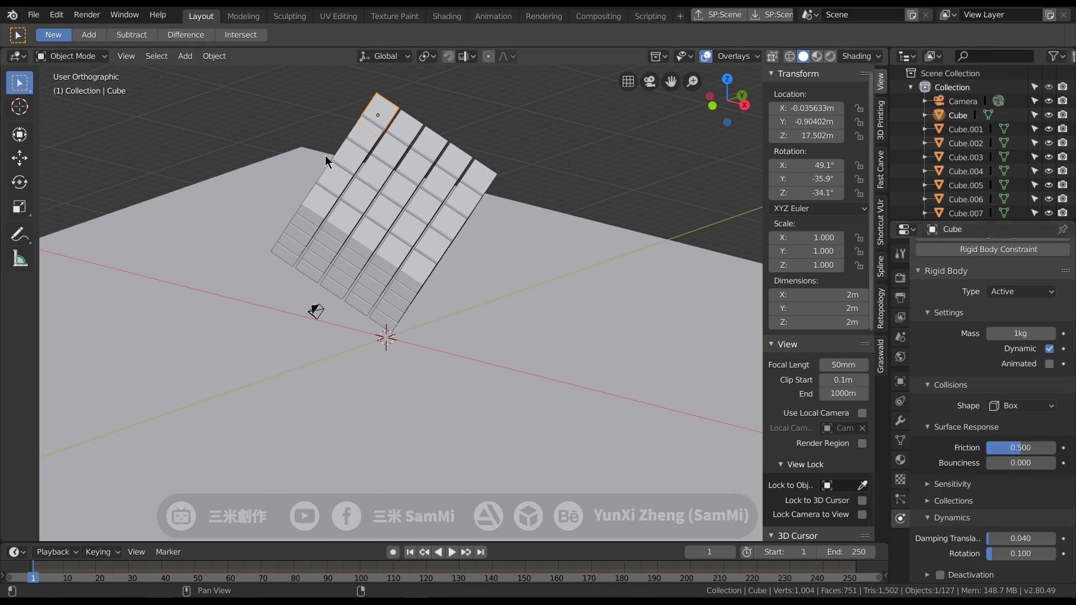
scroll(468, 277, down, 3)
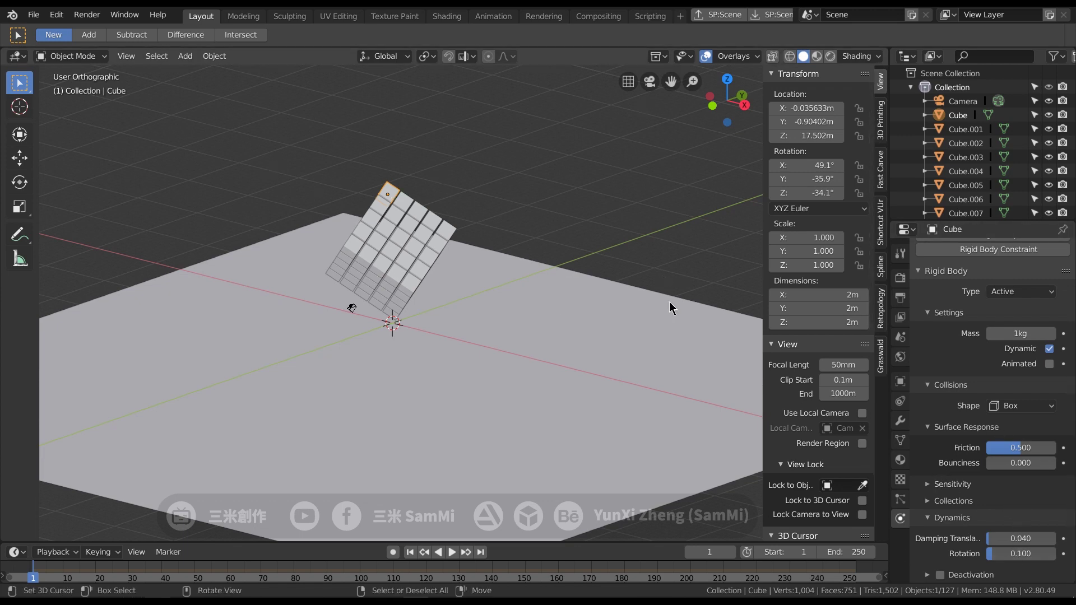
Step: Give the selected ground plane a Passive rigid body
click(593, 310)
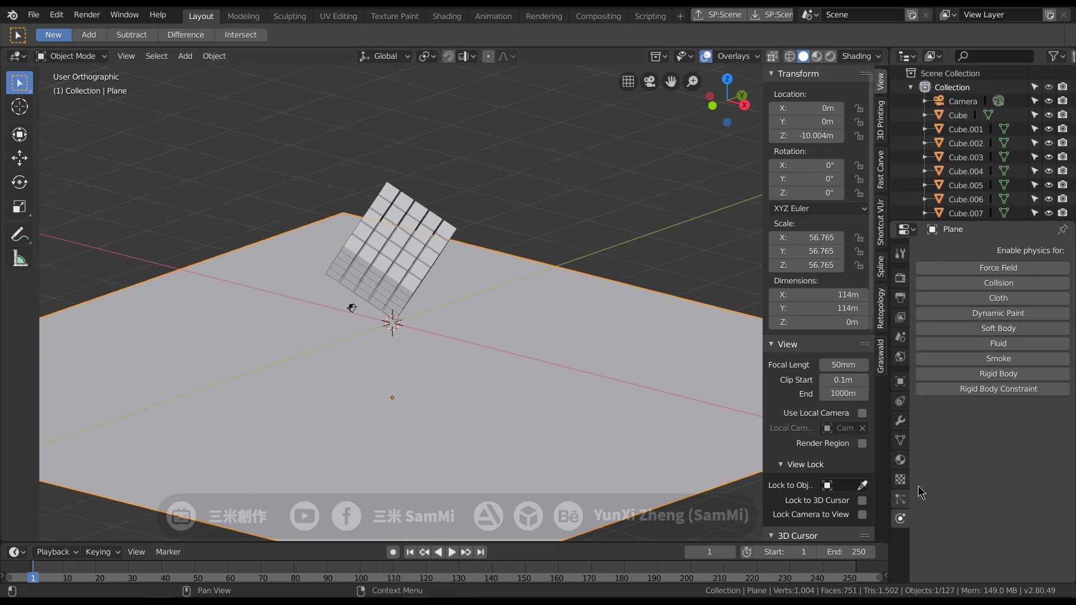
click(982, 376)
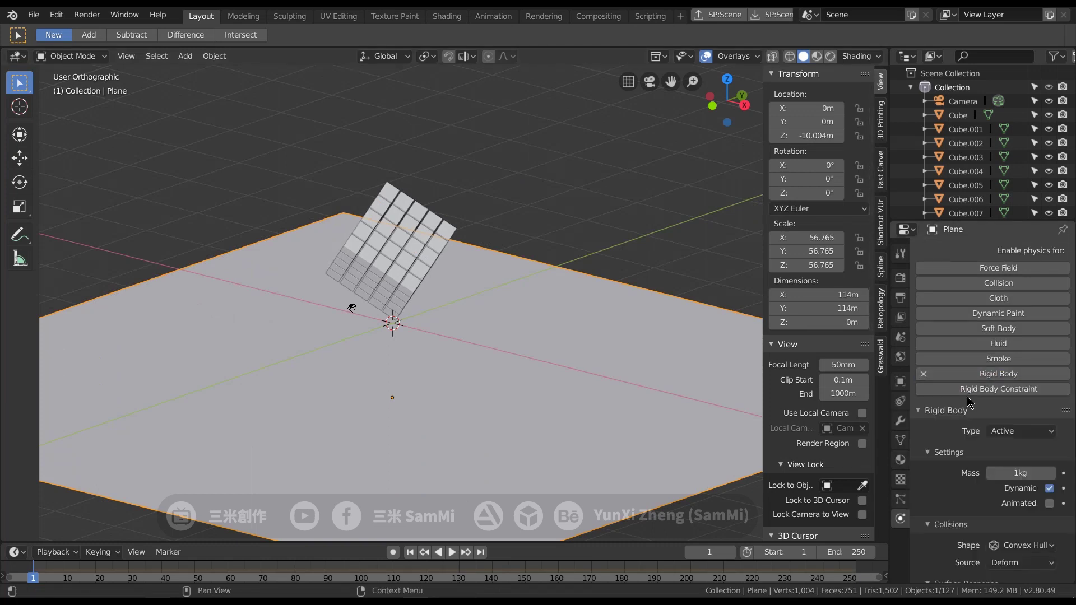
scroll(998, 395, down, 2)
click(1010, 391)
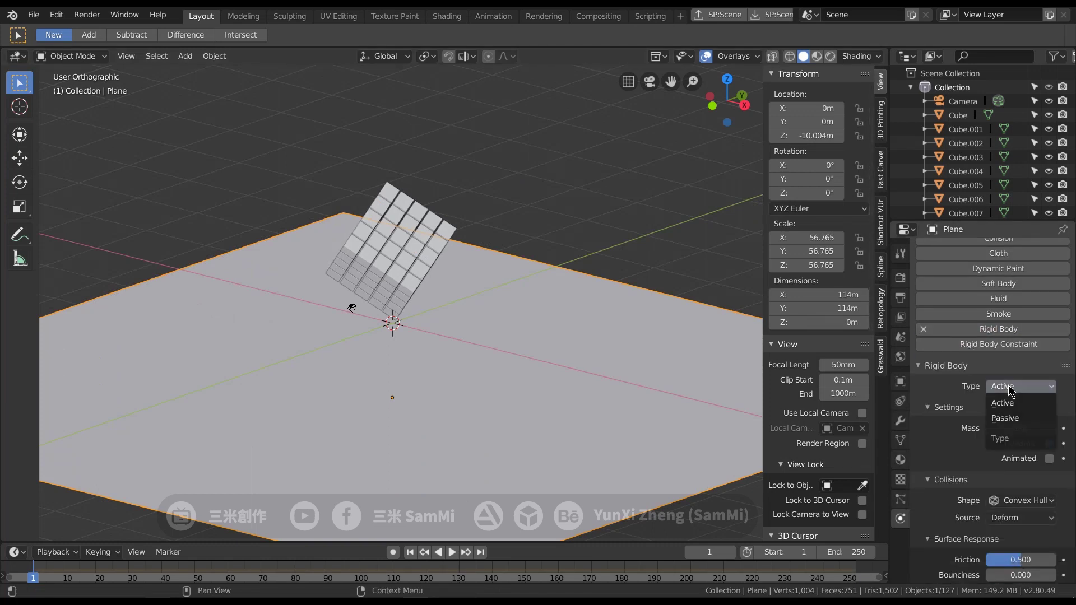
click(1033, 420)
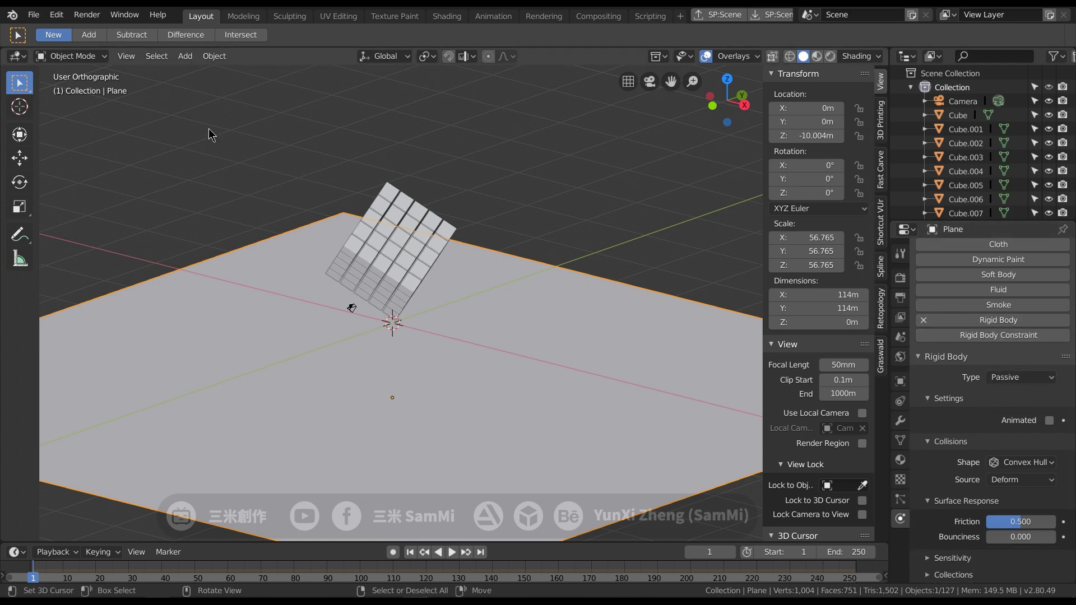
Step: Play the simulation as a test drop and stop it around frame 126
middle_drag(204, 132, 457, 311)
scroll(456, 311, down, 5)
scroll(457, 311, up, 2)
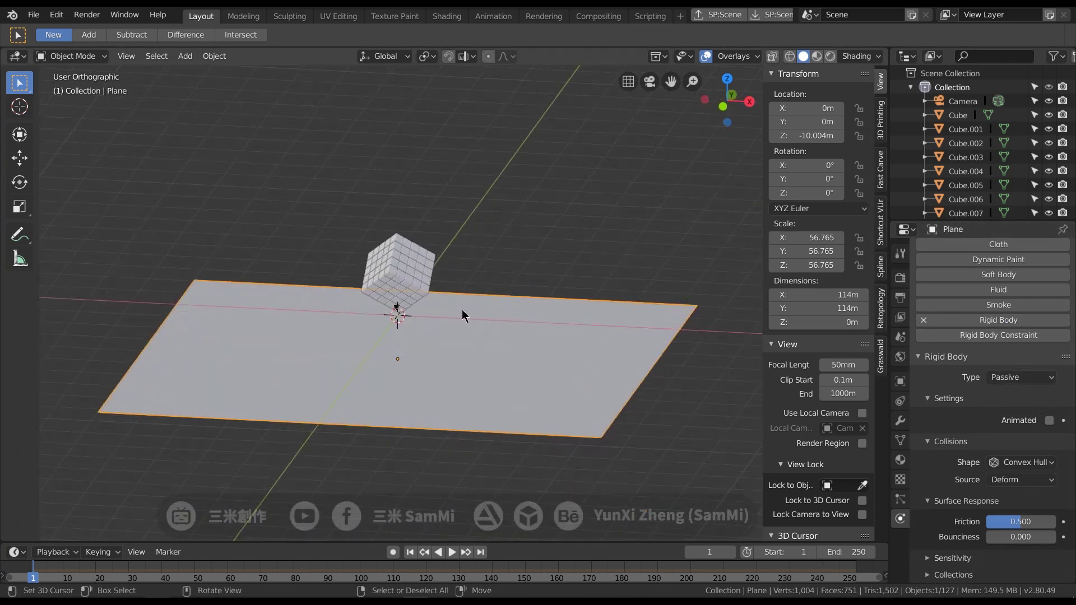
key(shift+space)
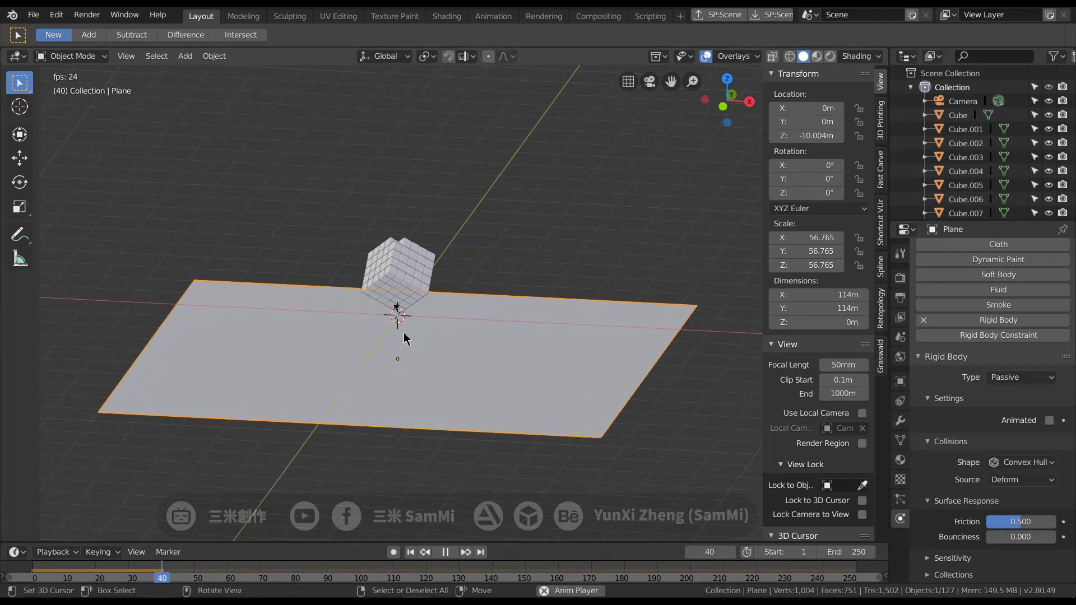
scroll(404, 339, up, 4)
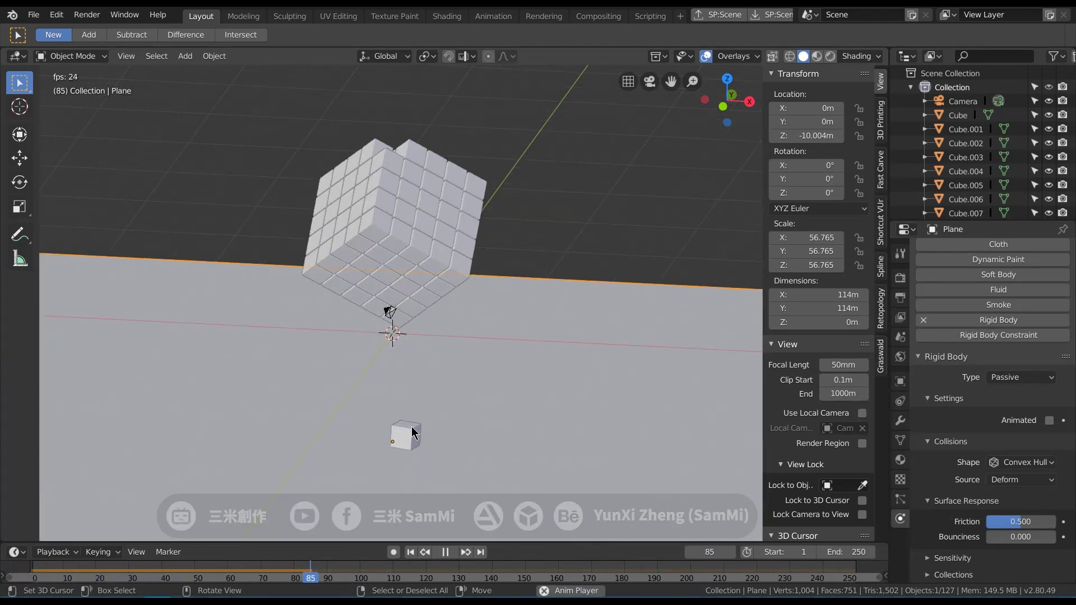
key(shift+space)
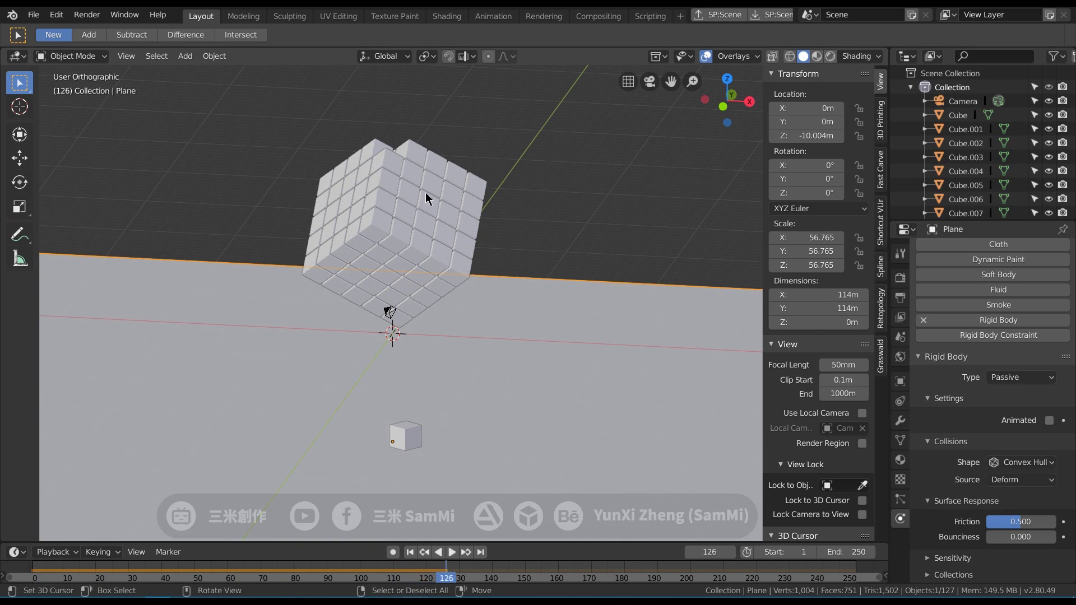
Step: Grab a block cube and the fallen cube to check them, cancelling each move
click(399, 168)
key(g)
key(Escape)
click(405, 436)
key(g)
key(Escape)
middle_drag(473, 380, 408, 432)
Step: Return to frame 0 and select all the cubes in the block
key(shift+Left)
key(a)
scroll(283, 218, up, 2)
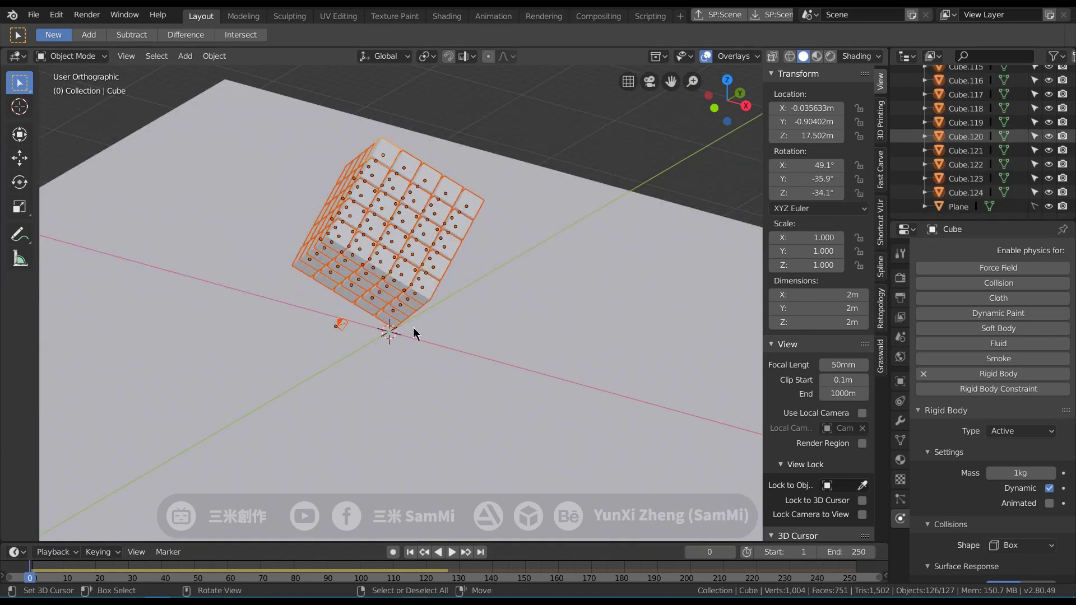
scroll(449, 250, down, 5)
key(KP_1)
middle_drag(480, 287, 426, 236)
scroll(426, 235, up, 3)
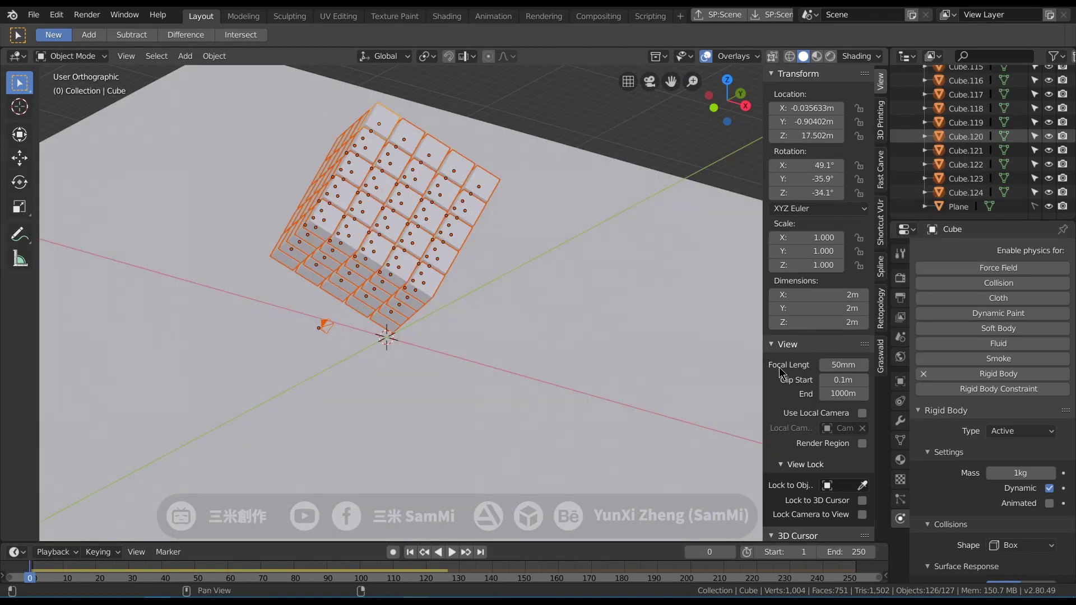
Step: Use Object > Rigid Body > Copy from Active to give all cubes the first cube's settings
click(214, 56)
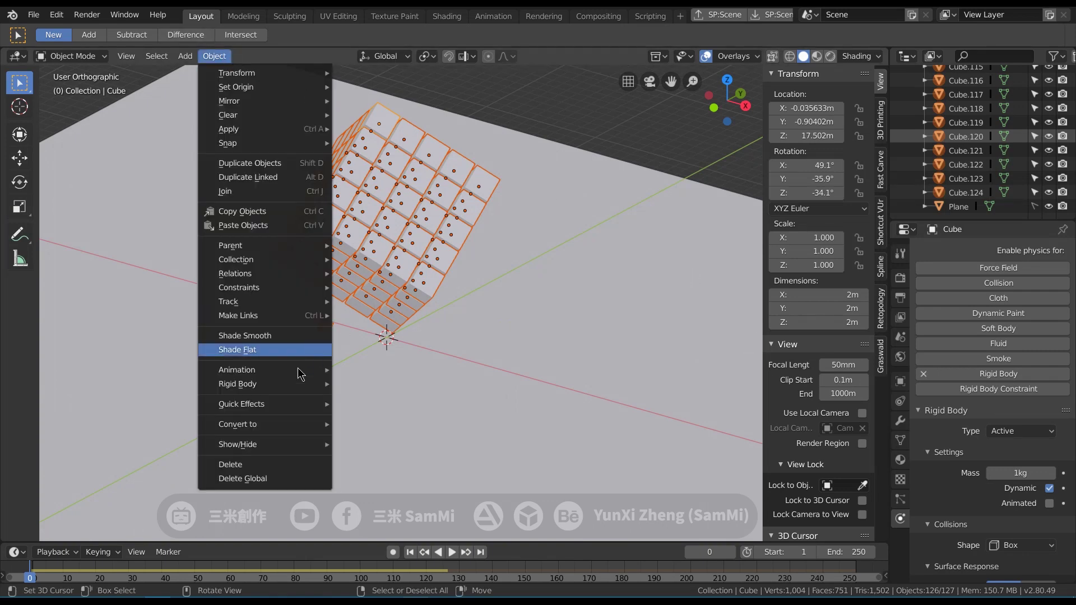
mouse_move(294, 384)
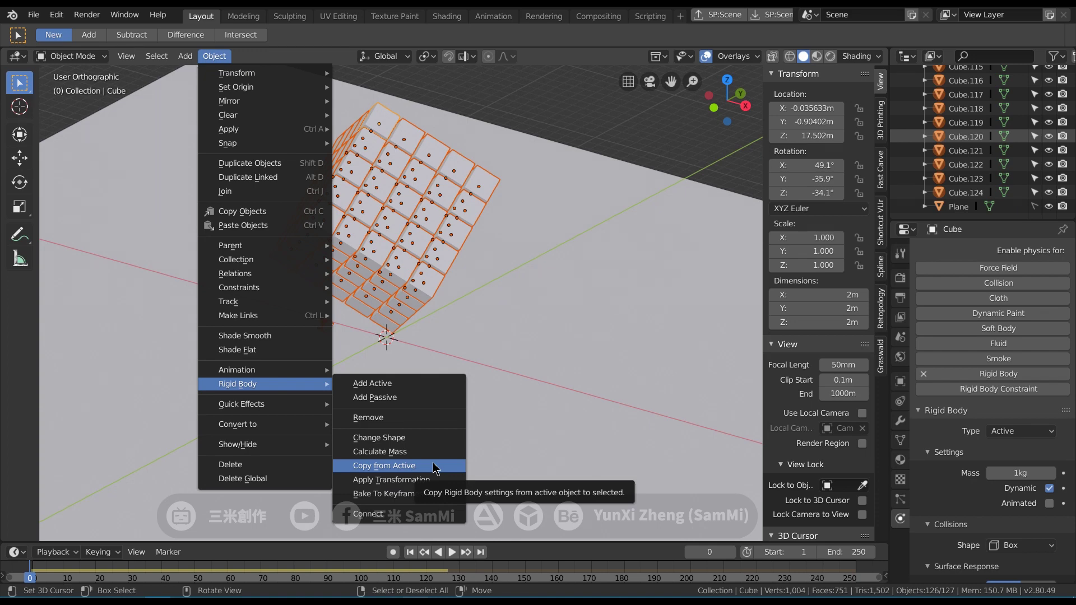
click(434, 468)
click(408, 271)
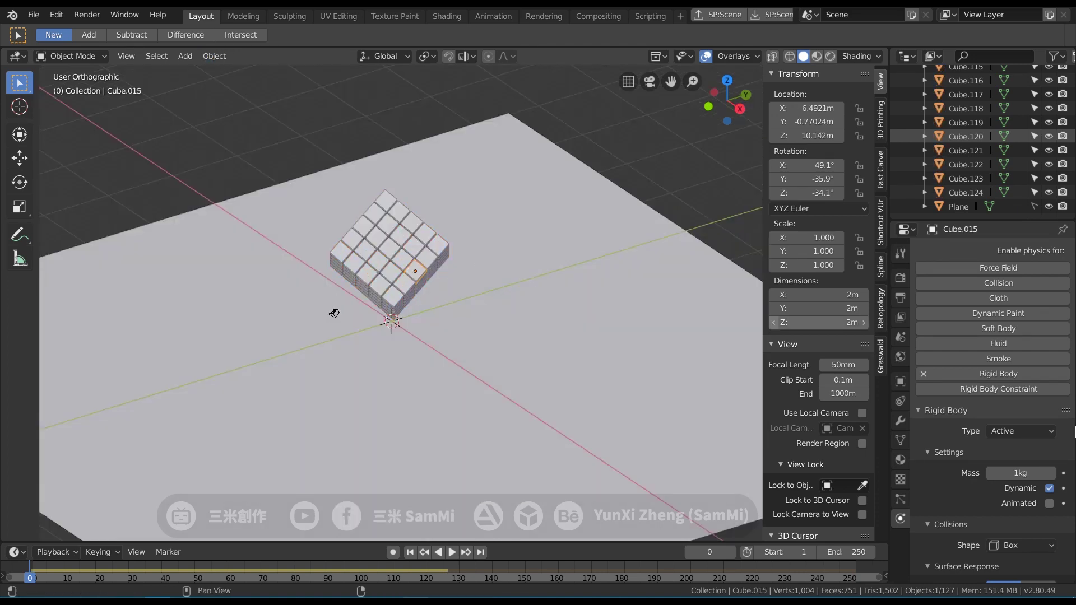
scroll(917, 457, down, 3)
scroll(917, 457, down, 1)
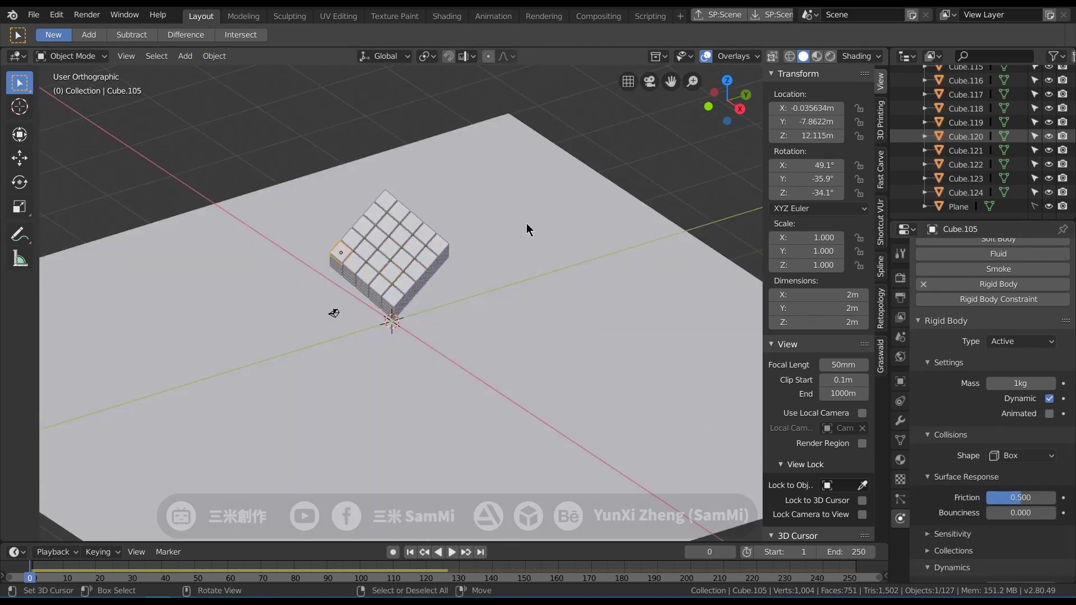
Step: Play the animation and watch the whole block fall and scatter across the plane
scroll(318, 361, down, 4)
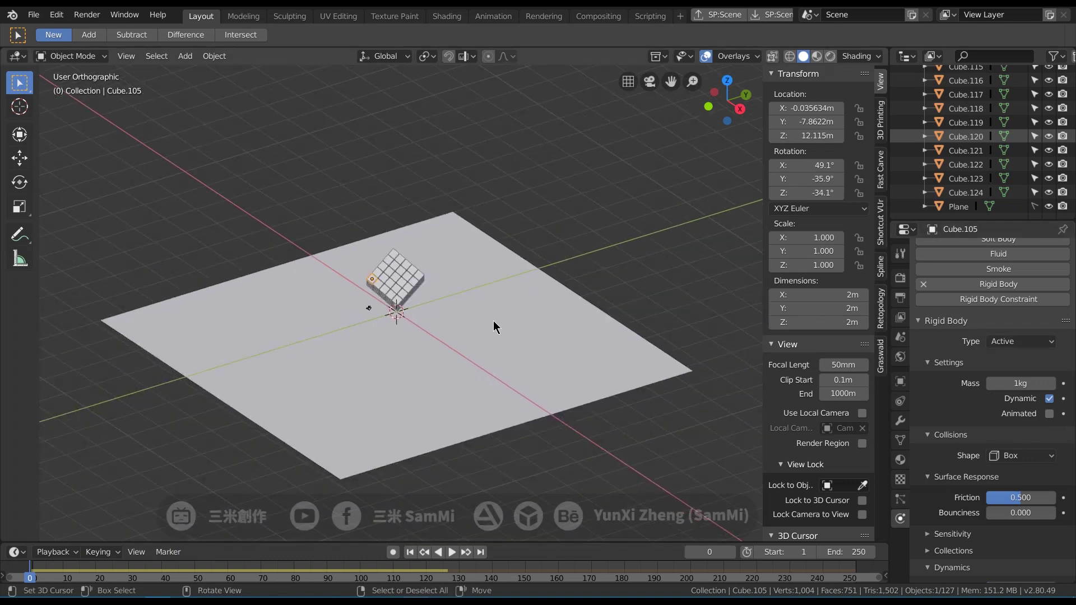
alt+drag(432, 325, 465, 326)
scroll(471, 275, up, 5)
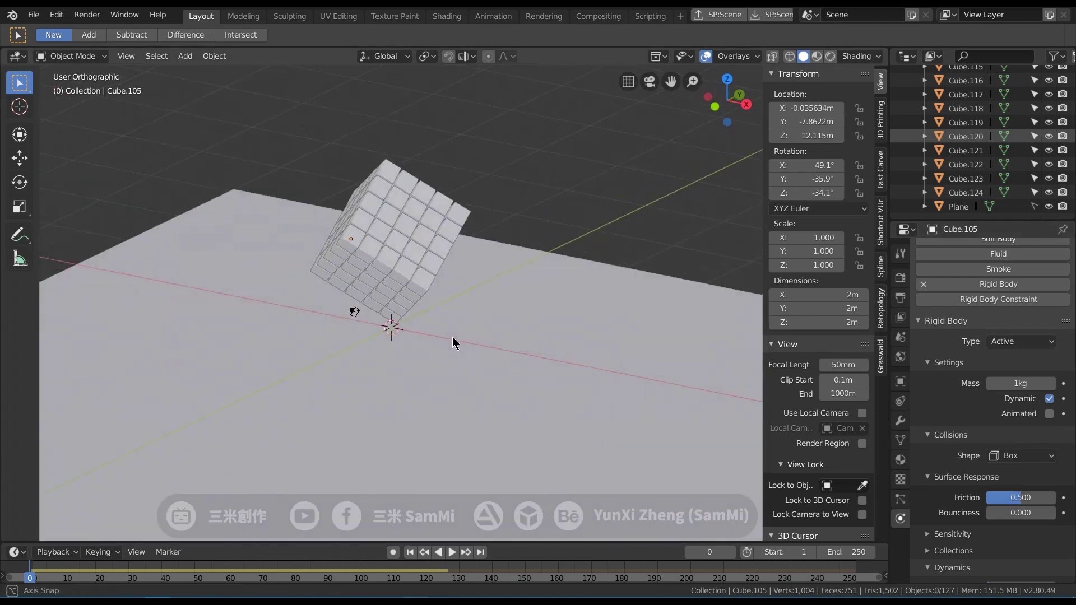
key(space)
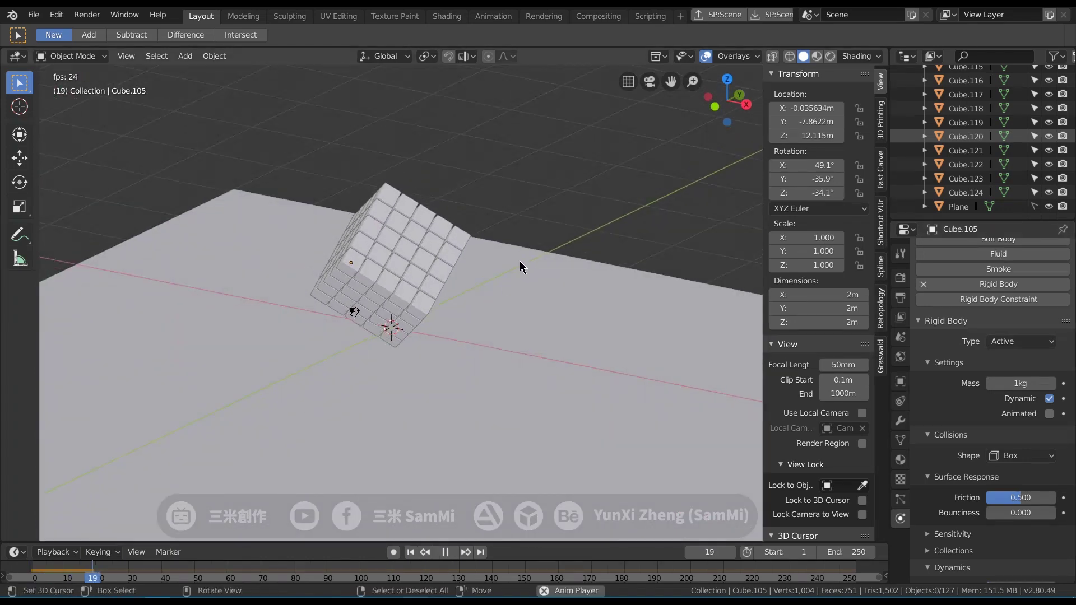
scroll(513, 297, down, 2)
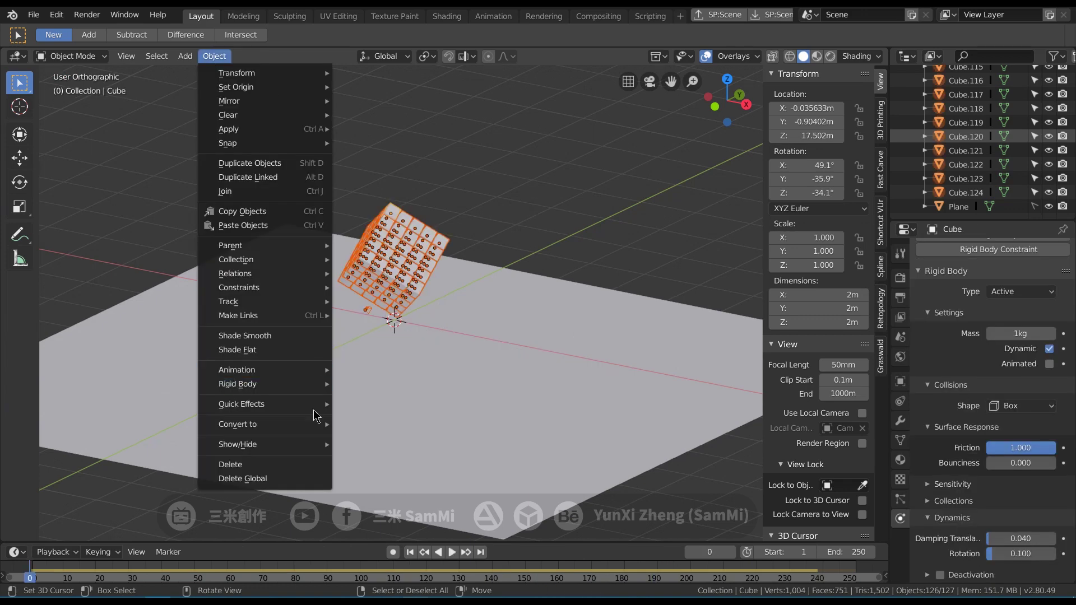
Step: Copy the cube's rigid body settings with friction 1.000 to every cube via Copy from Active
mouse_move(311, 430)
mouse_move(297, 384)
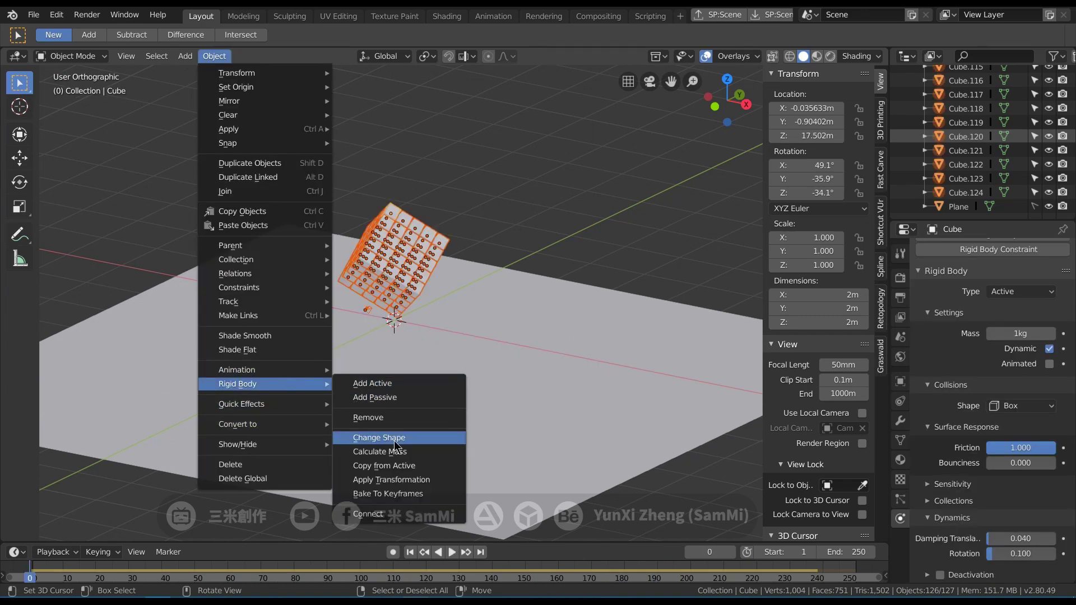
click(384, 465)
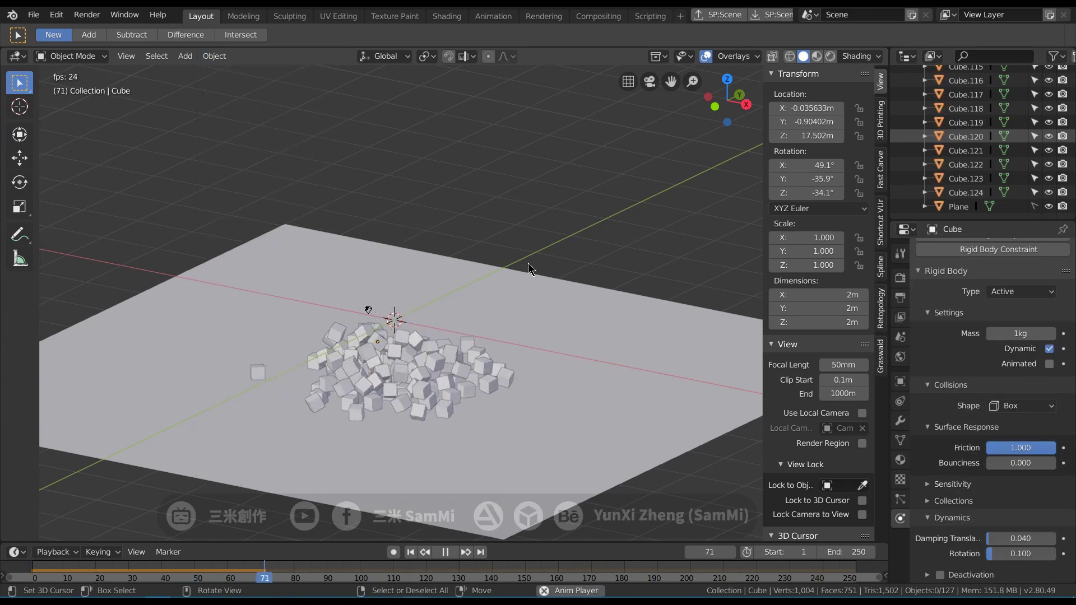
key(Escape)
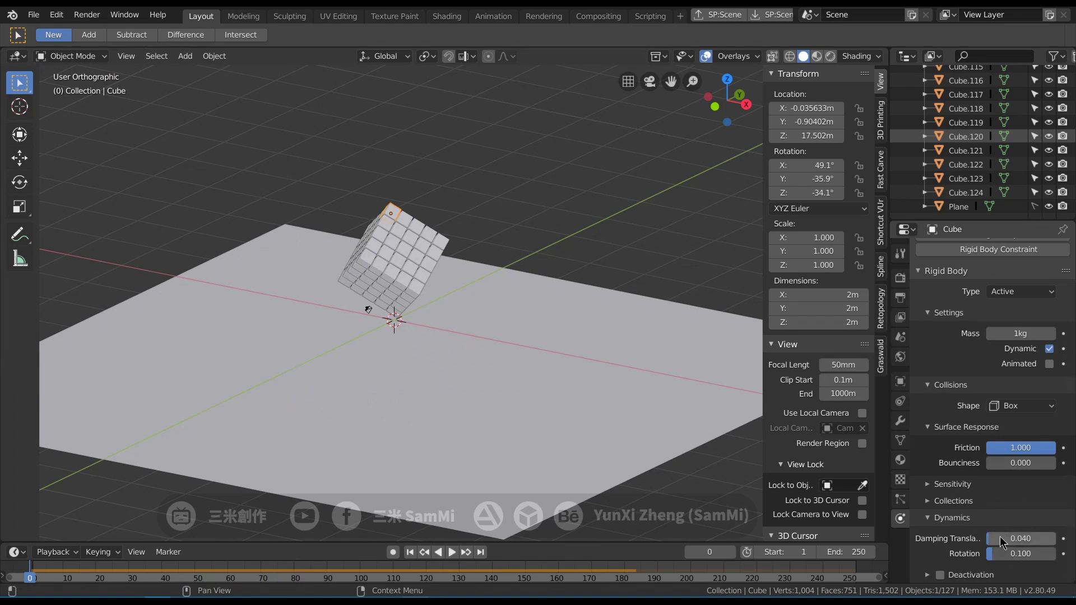
Step: Adjust the cube's translation damping and start the simulation playback
drag(999, 536, 1018, 543)
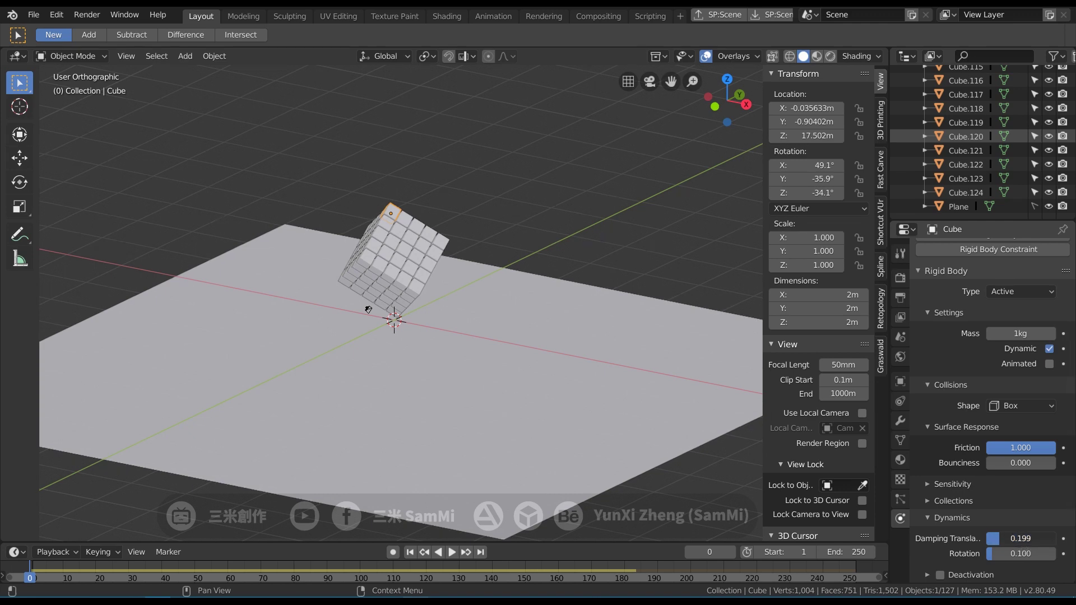
click(1015, 537)
key(BackSpace)
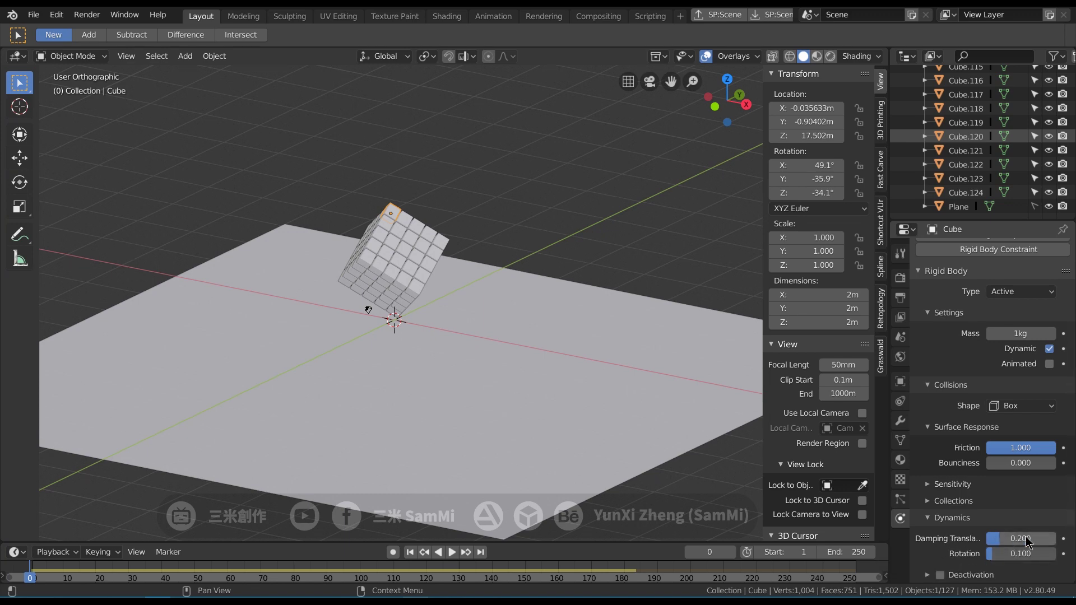
key(a)
key(alt+a)
key(space)
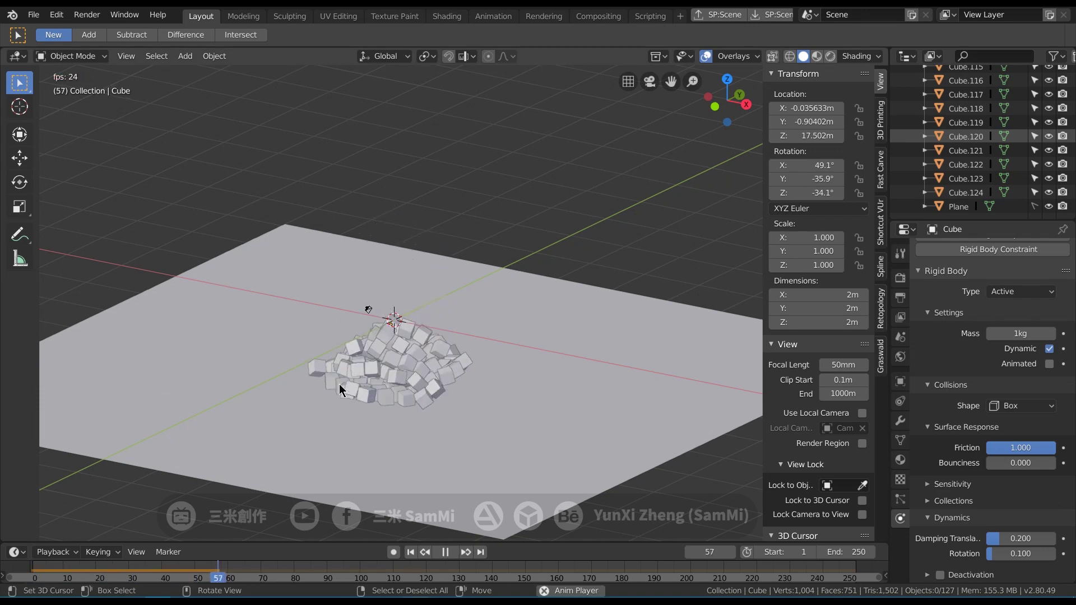
Step: Watch the falling block from above and from the front, then stop playback
middle_drag(476, 340, 588, 370)
scroll(628, 380, up, 3)
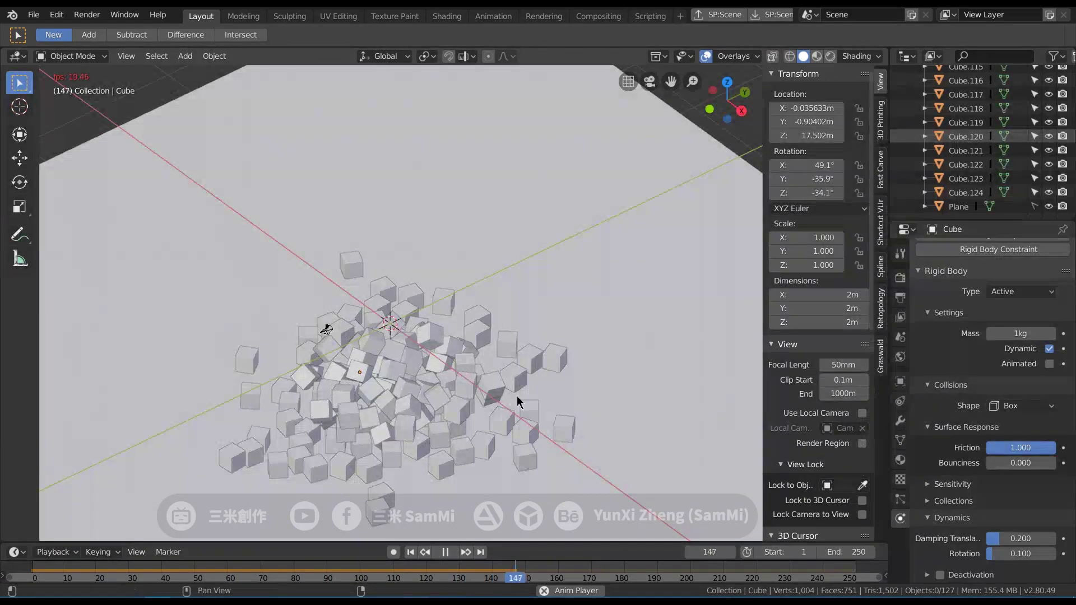
key(space)
click(353, 577)
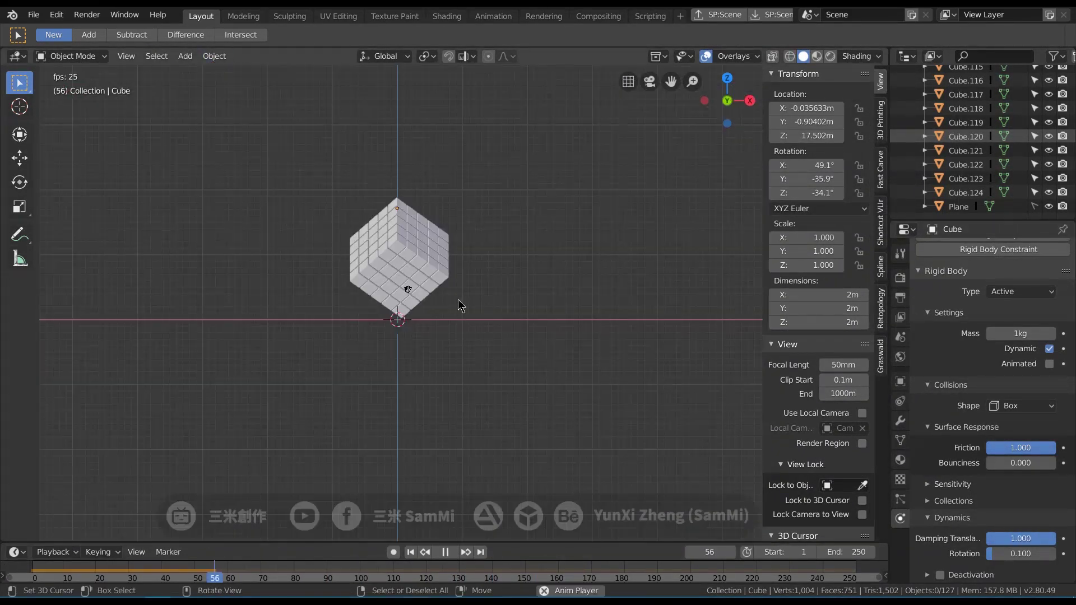
scroll(458, 305, up, 3)
middle_drag(492, 314, 355, 274)
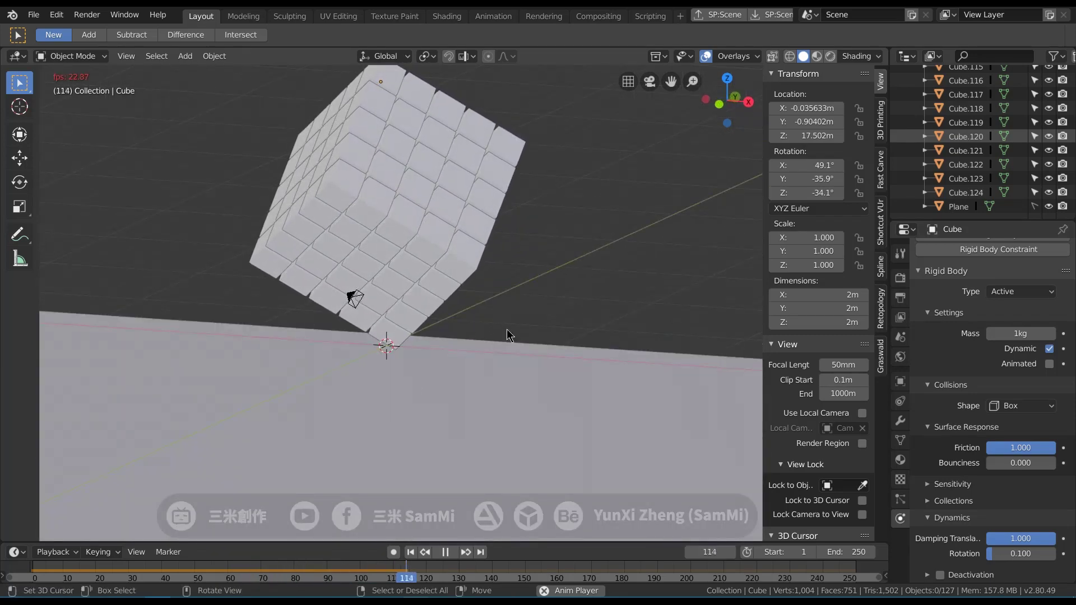
scroll(570, 496, down, 4)
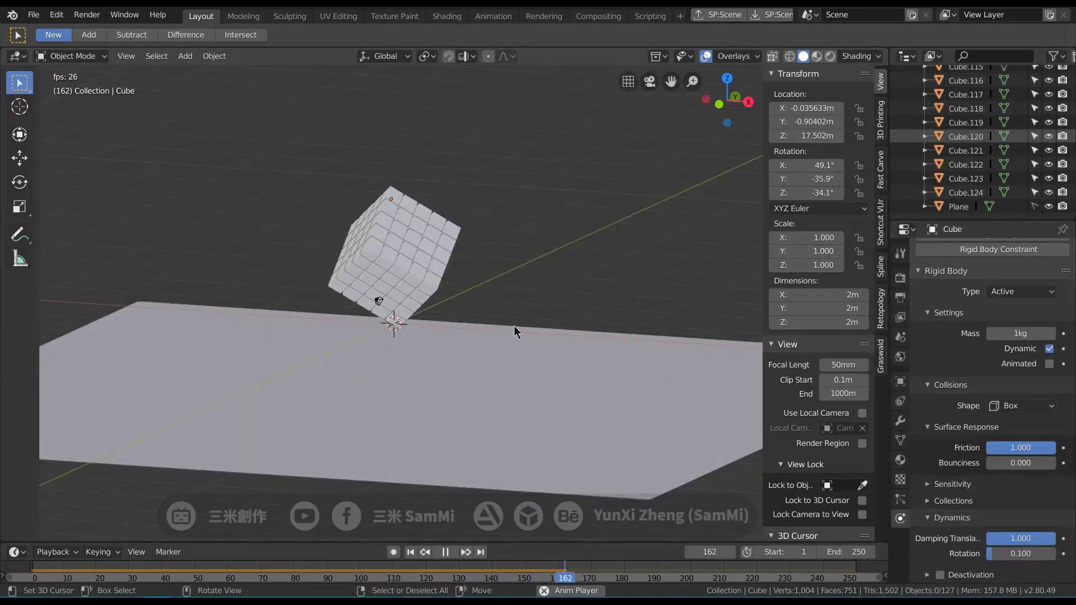
key(KP_1)
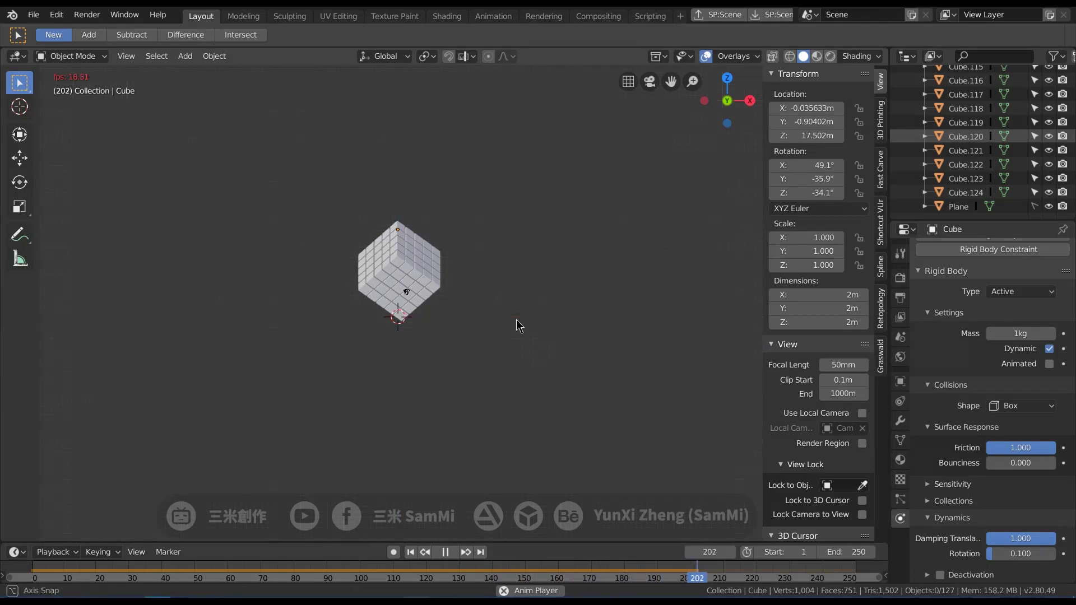
middle_drag(516, 325, 500, 334)
key(space)
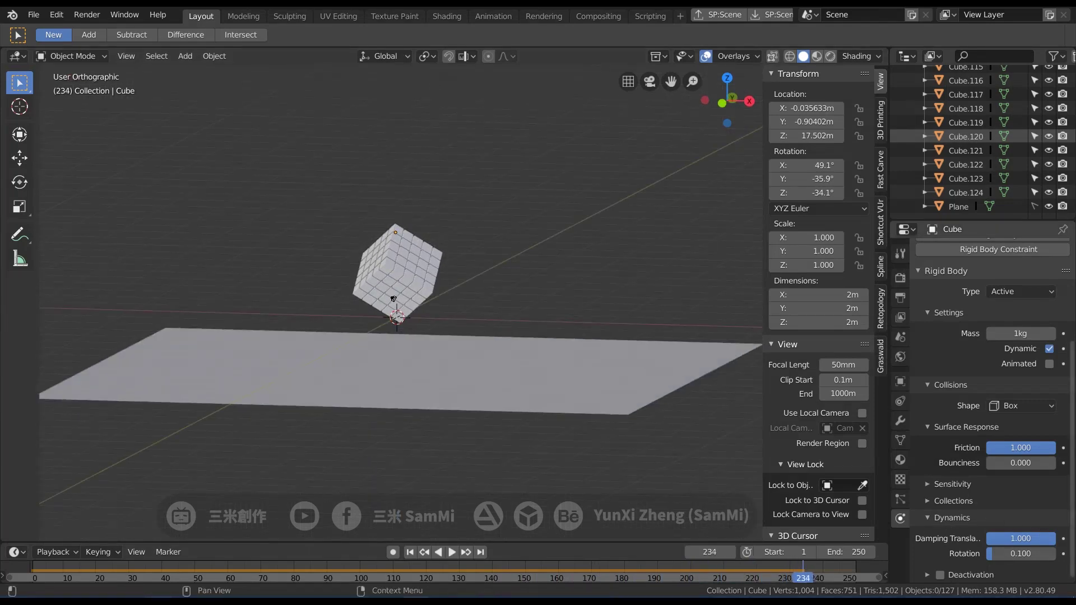
Step: Set translation damping to 0.577, copy it from the active cube to all cubes, and replay
drag(1034, 539, 1028, 539)
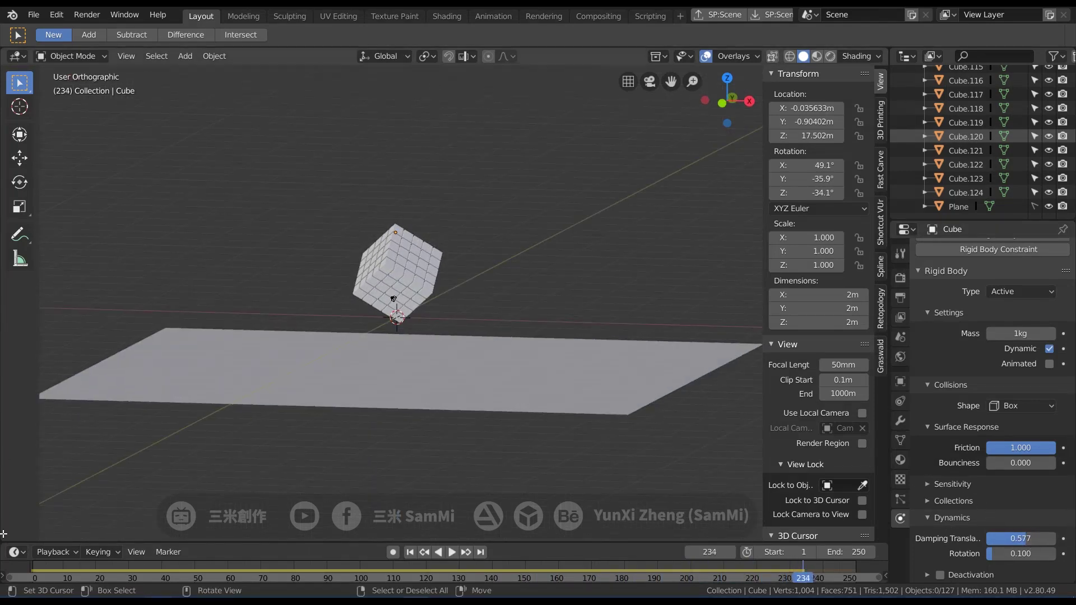
key(a)
key(shift+Left)
click(214, 56)
click(409, 464)
key(space)
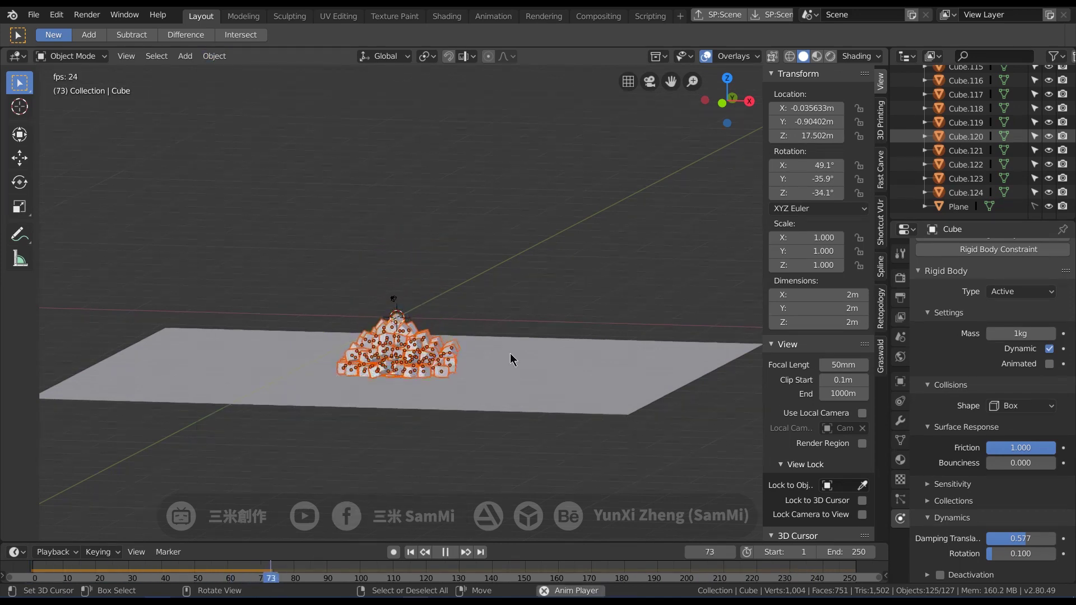
middle_drag(511, 380, 370, 387)
scroll(359, 381, up, 3)
key(alt+a)
scroll(359, 381, down, 5)
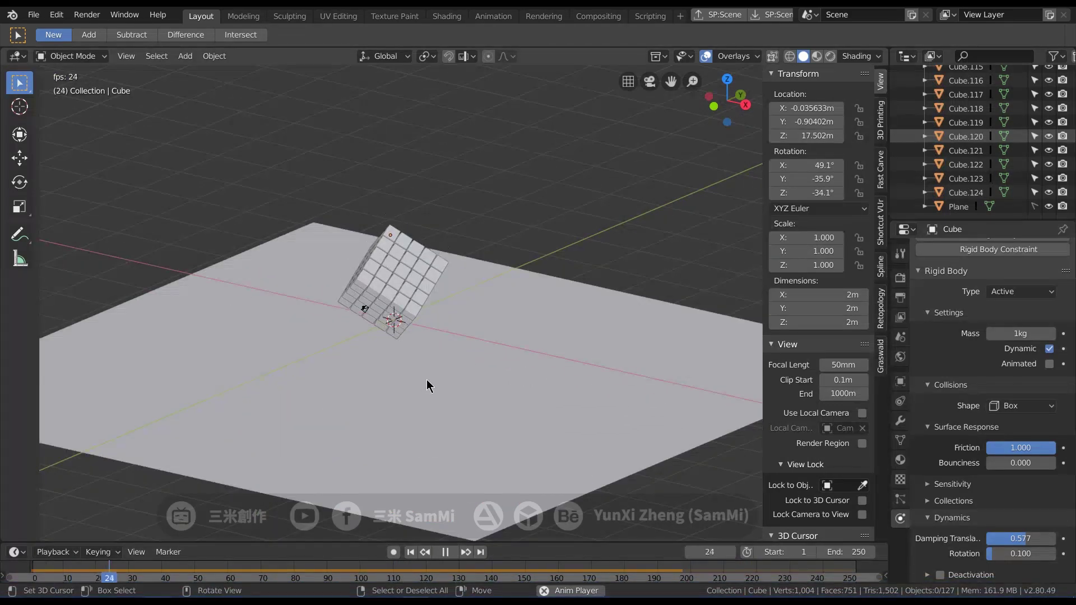
Step: Set rotation damping to 1.000, rewind to frame 0, and copy the rigid body settings to all cubes
drag(1021, 553, 1041, 553)
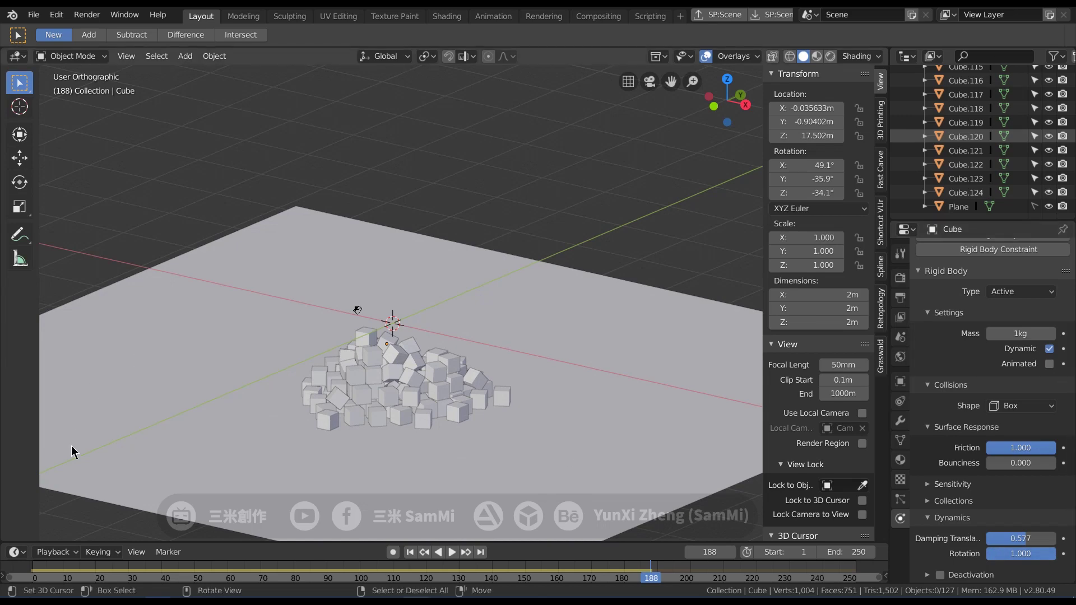
click(34, 575)
key(a)
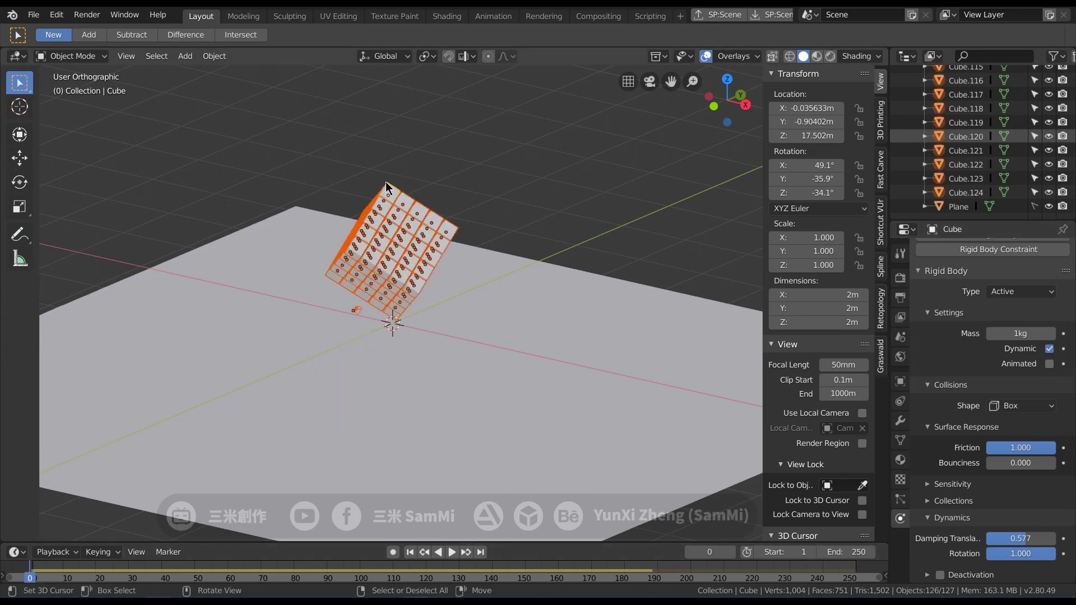
click(222, 61)
mouse_move(311, 387)
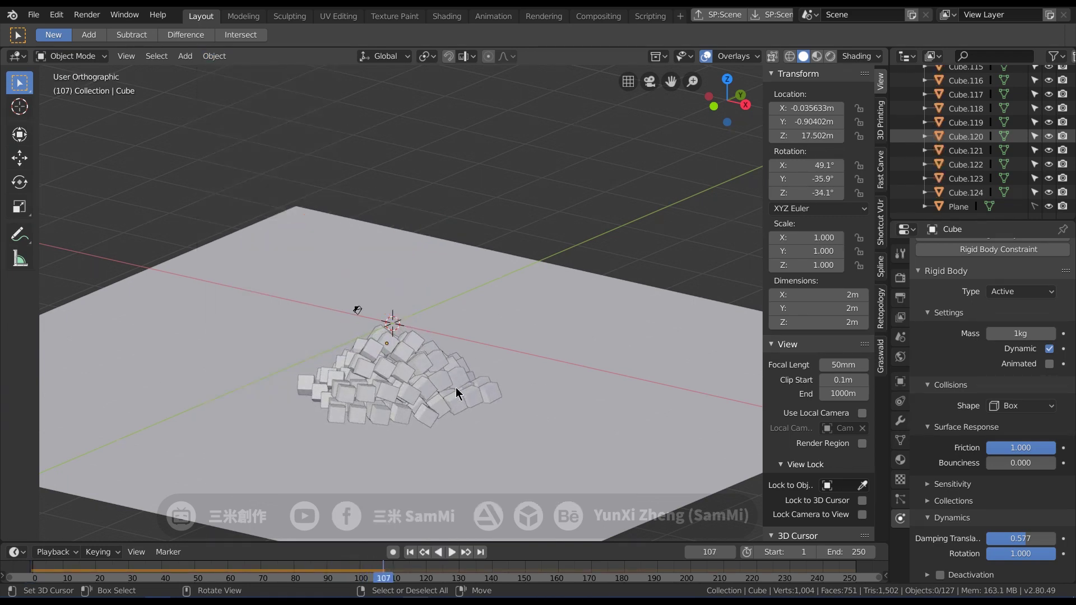
scroll(361, 369, up, 2)
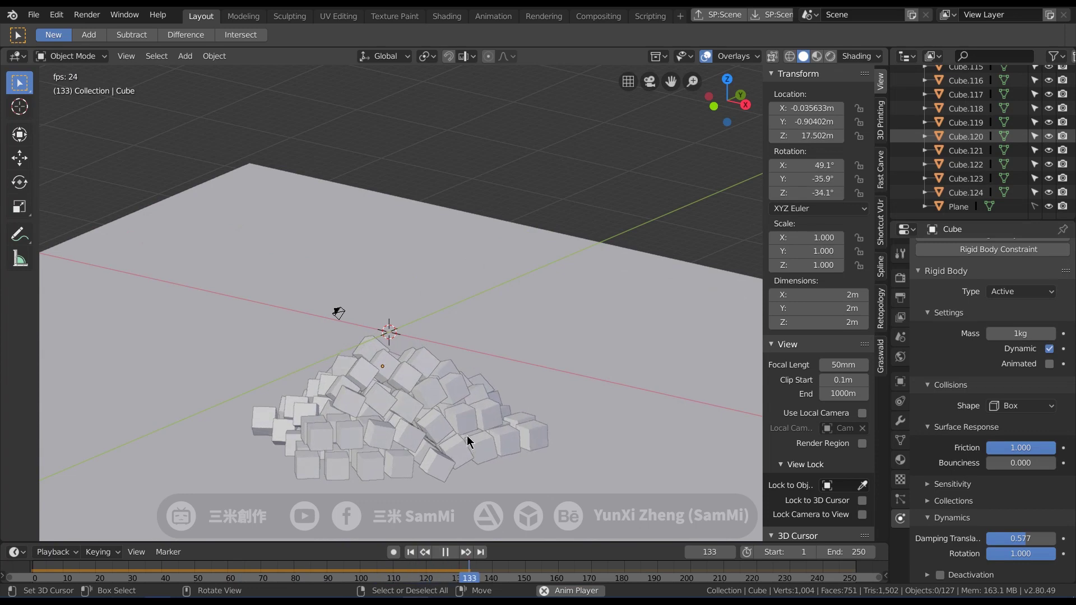
Step: Set damping to 0.200 translation and 0.100 rotation with bounciness 1.000, apply to all cubes, and play
key(Escape)
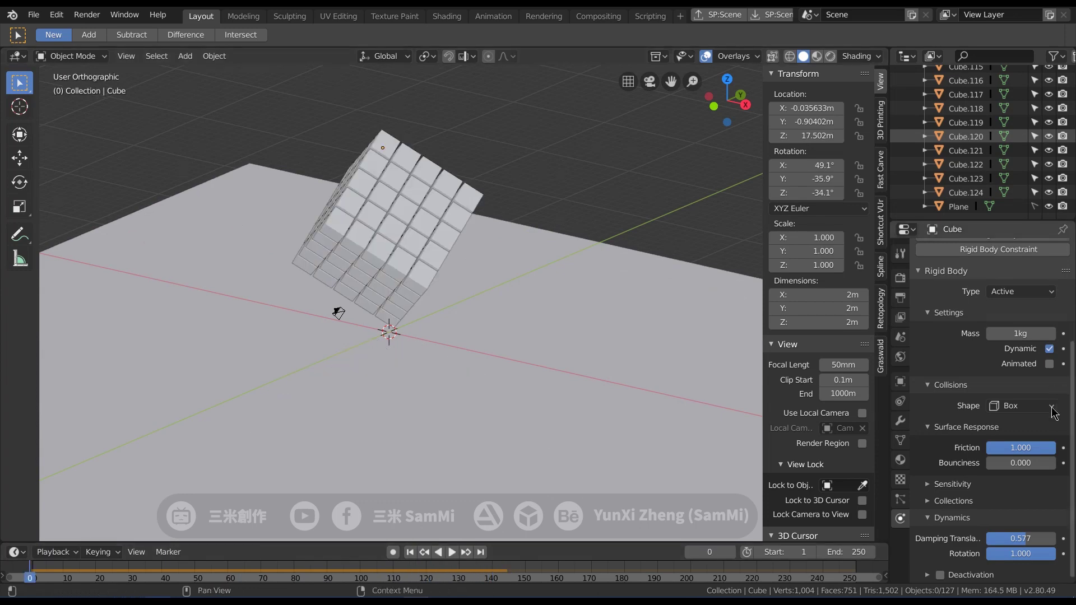
drag(1031, 539, 980, 554)
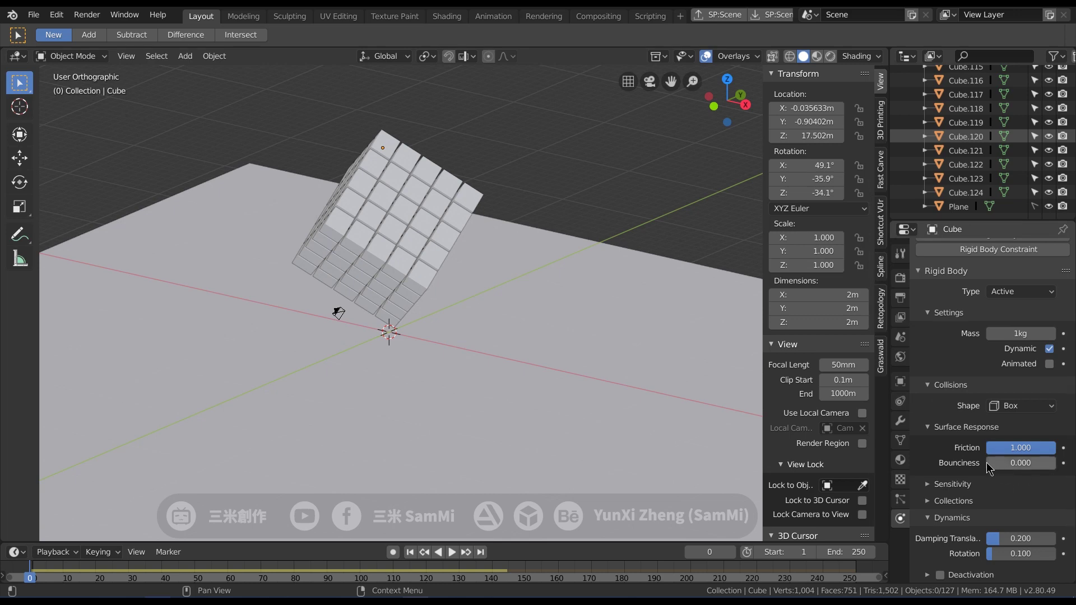
key(ctrl+v)
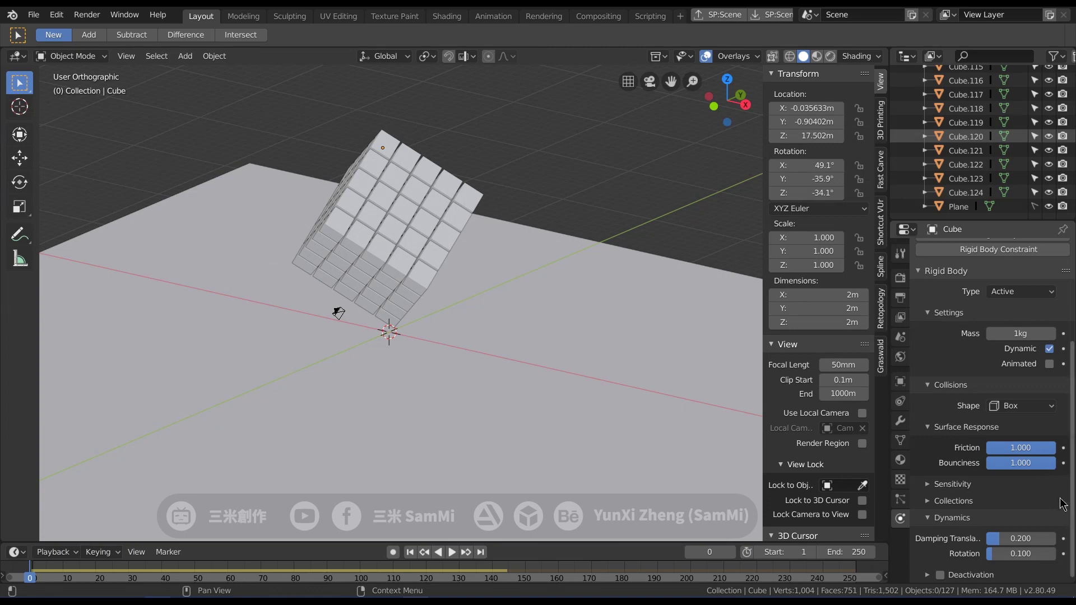
key(a)
key(space)
key(KP_5)
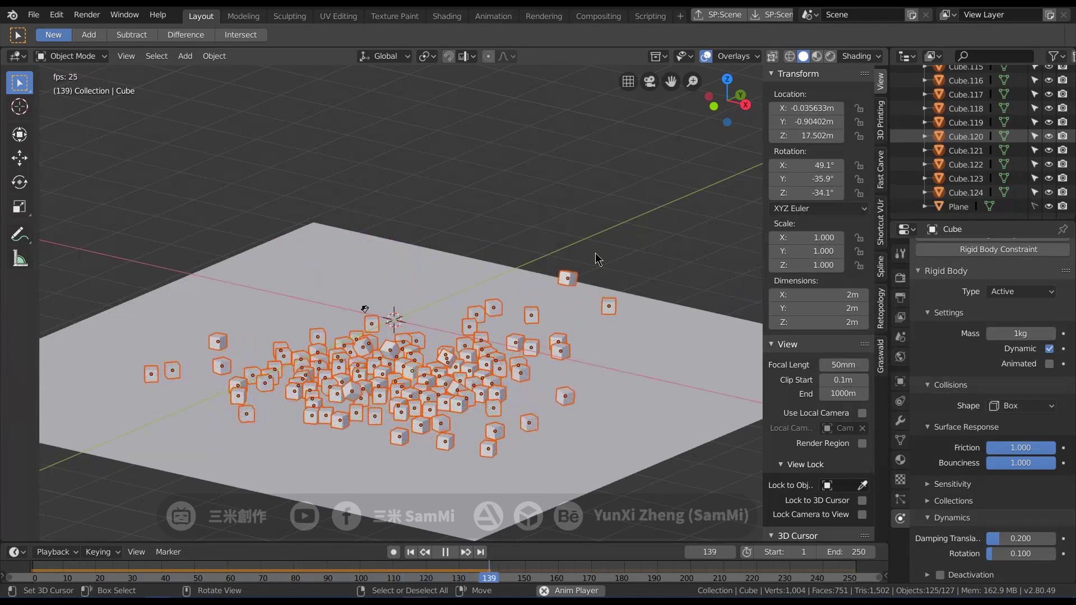
key(alt+a)
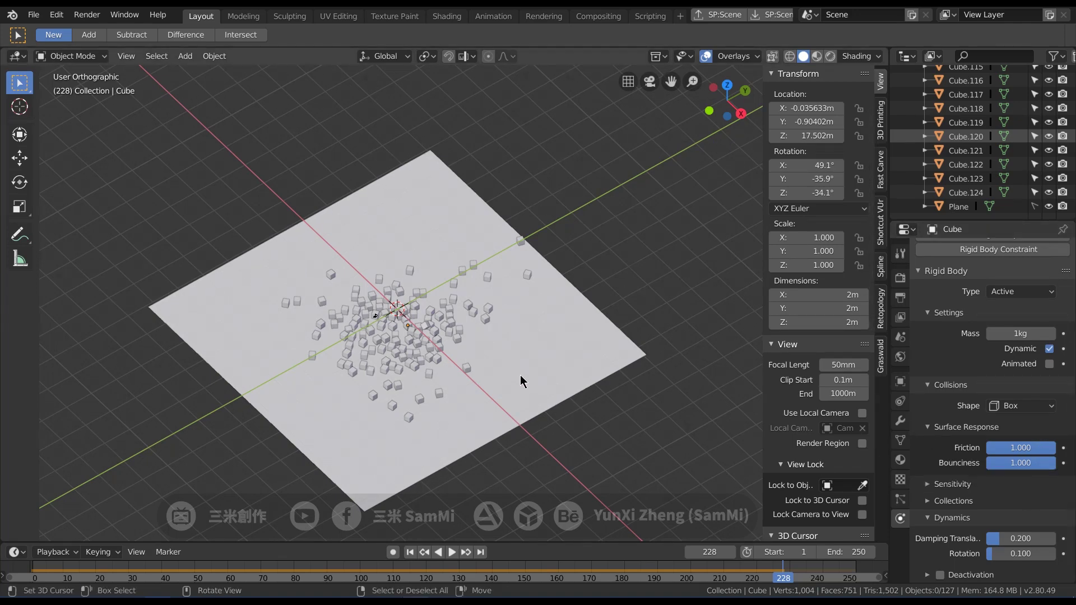
Step: Set both damping values to 0.500 and view the cubes through the camera at frame 220
scroll(538, 385, up, 2)
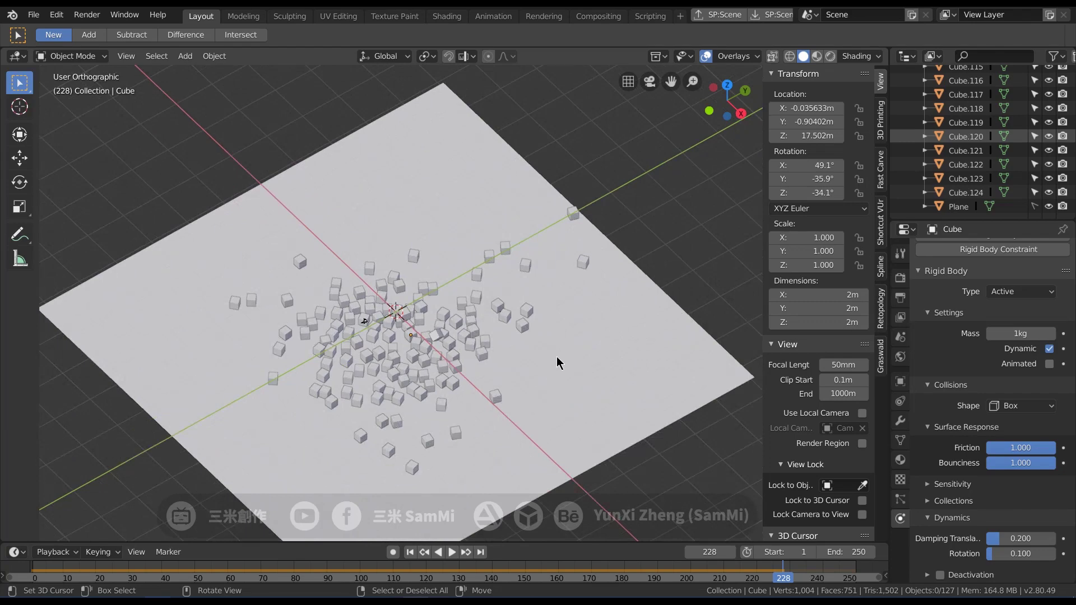
key(ctrl+z)
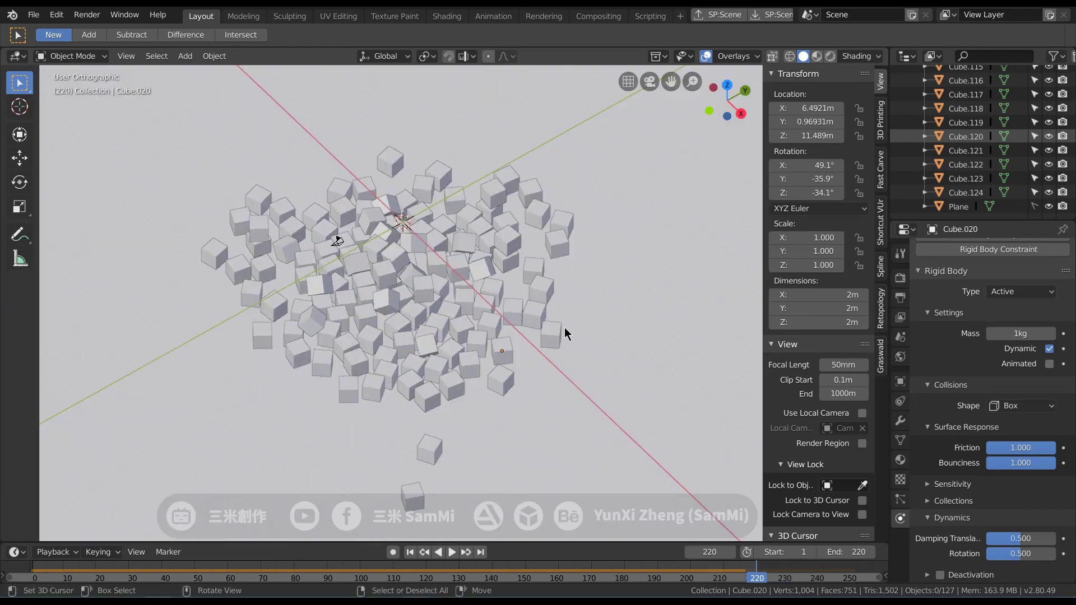
key(KP_0)
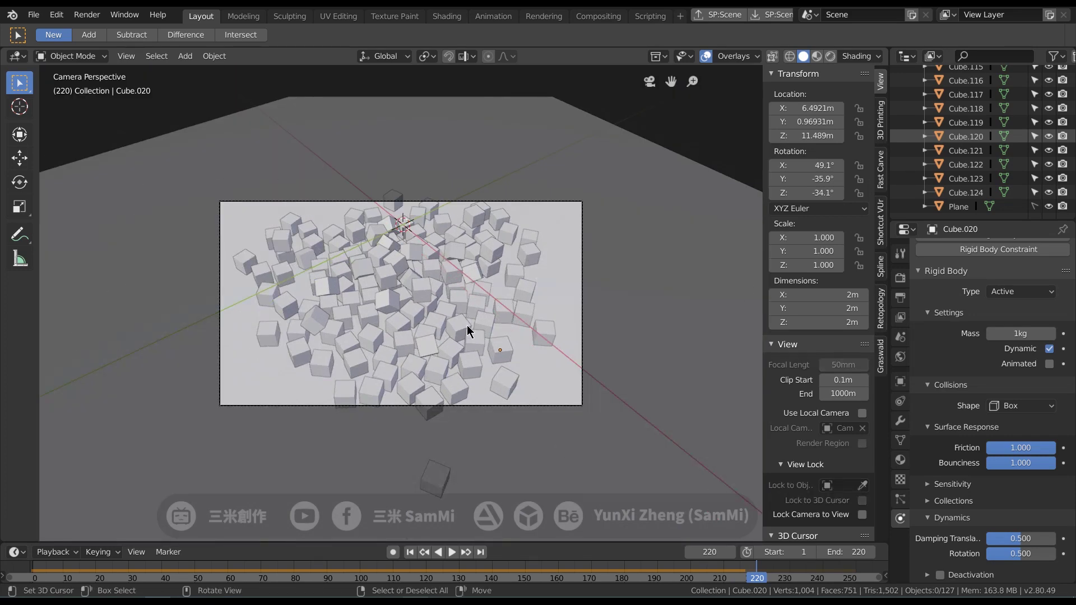
click(751, 572)
drag(756, 572, 757, 572)
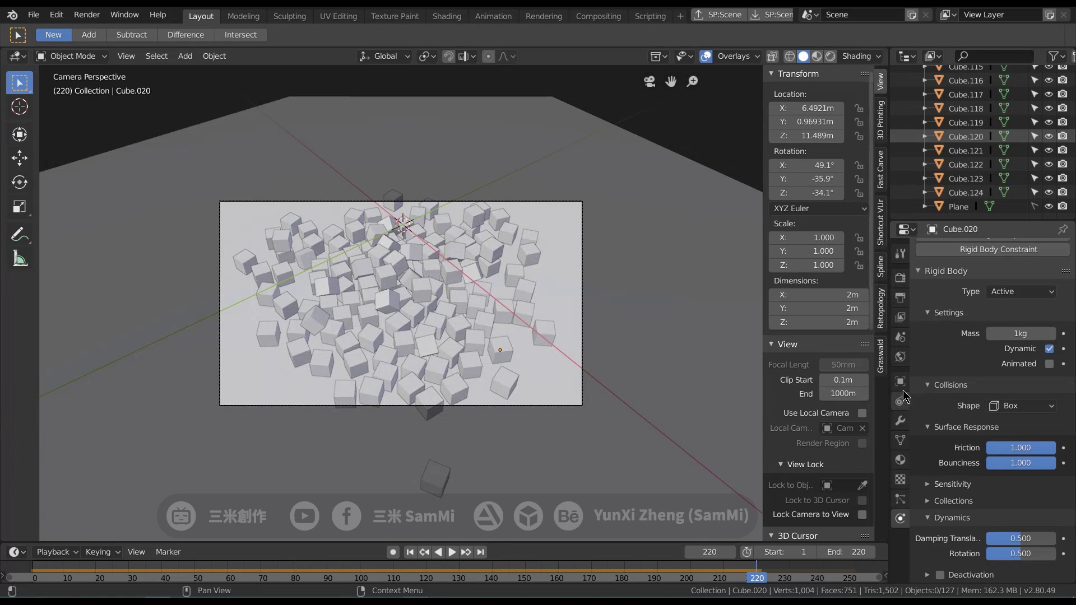
Step: Bake the Rigid Body World simulation cache in the scene settings
click(901, 336)
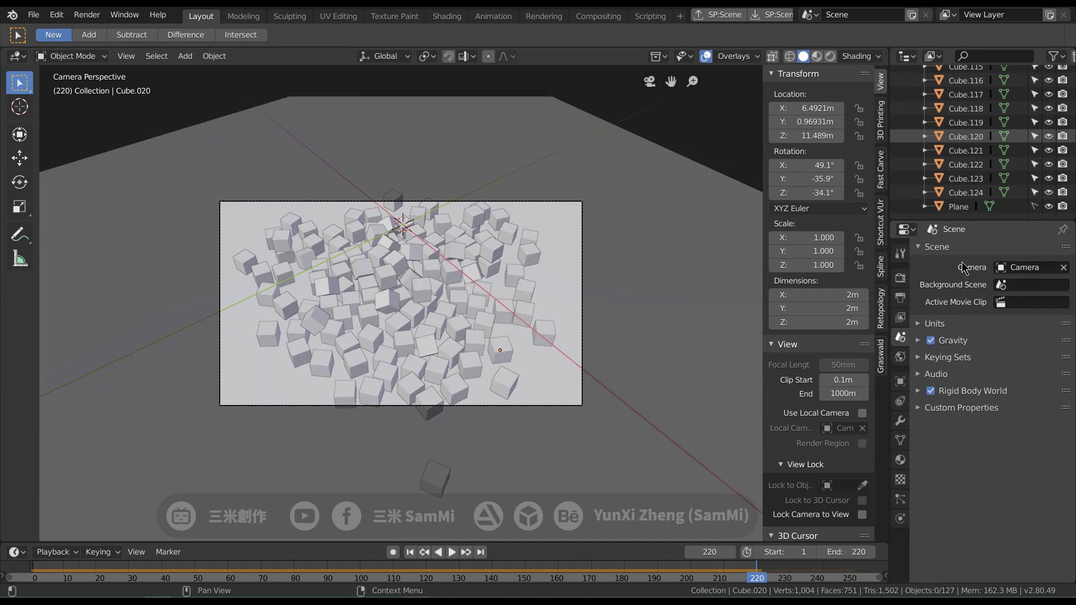
click(991, 394)
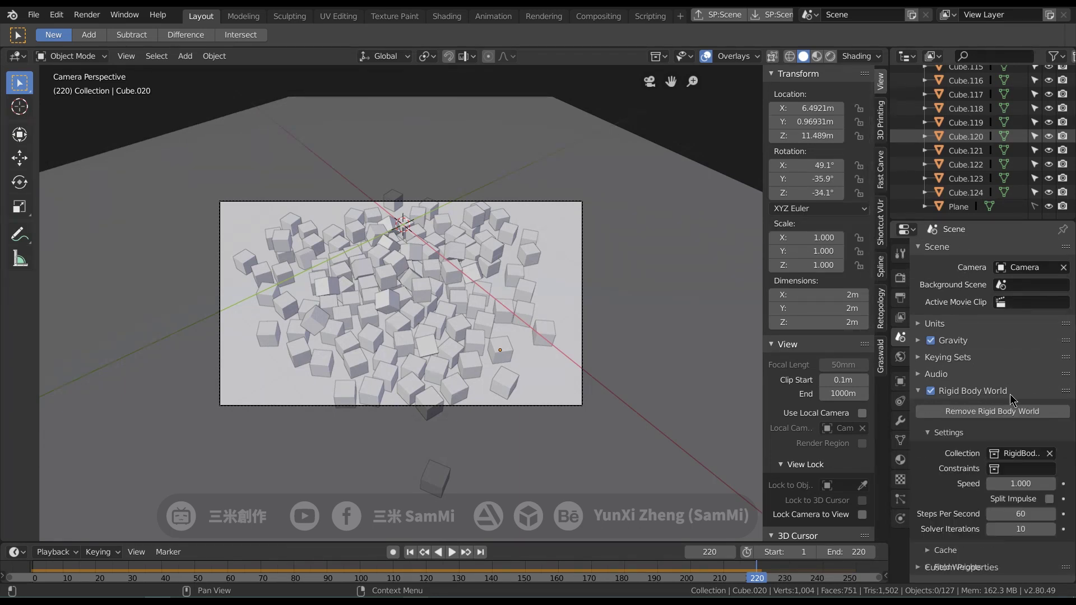
scroll(1006, 459, down, 1)
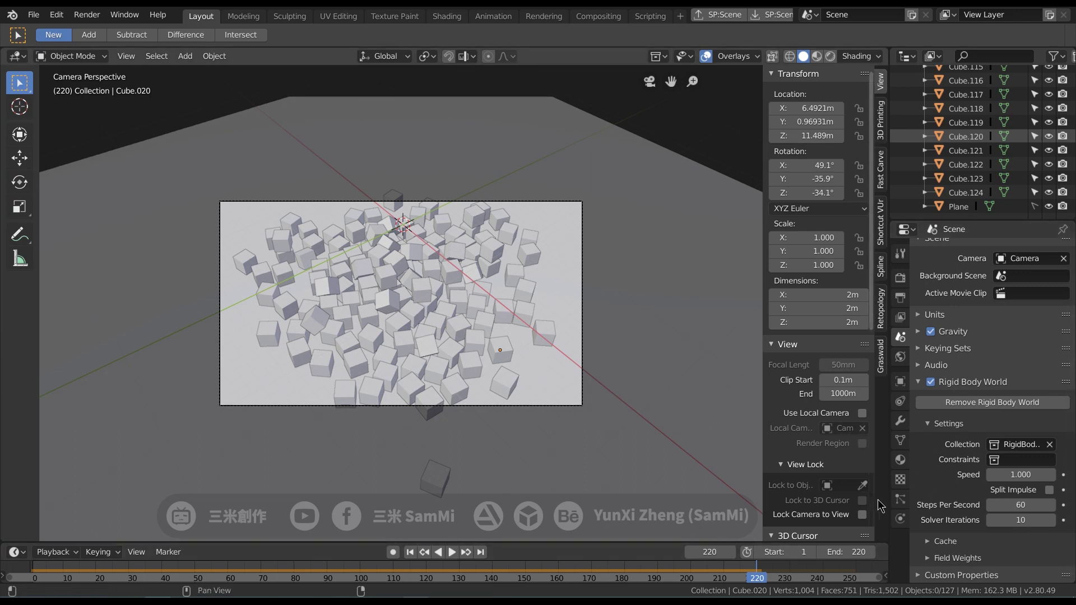
click(900, 519)
click(900, 337)
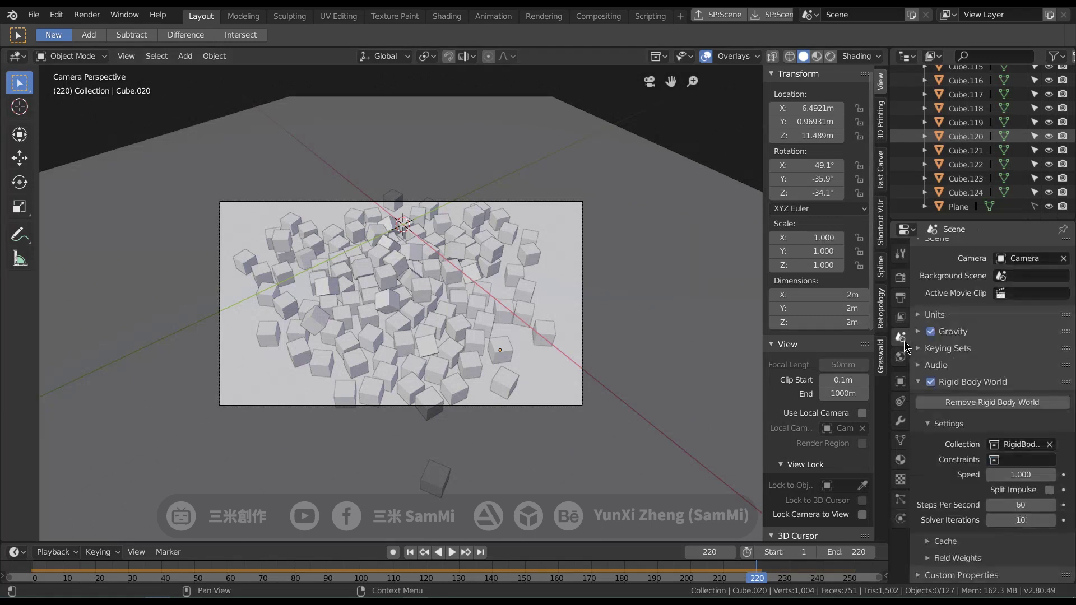
click(945, 541)
scroll(964, 474, down, 7)
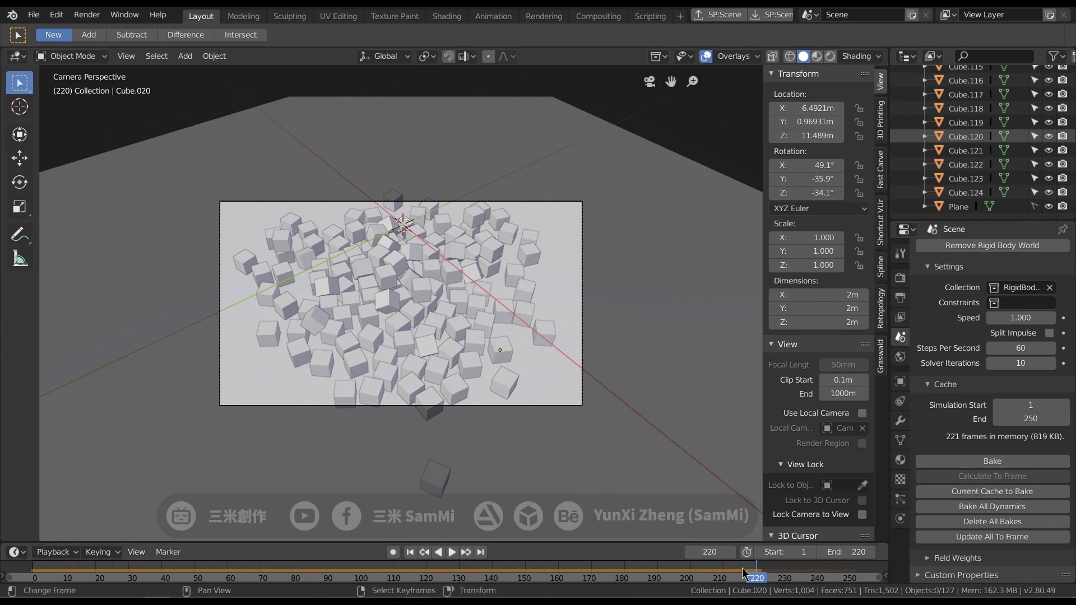
click(1011, 462)
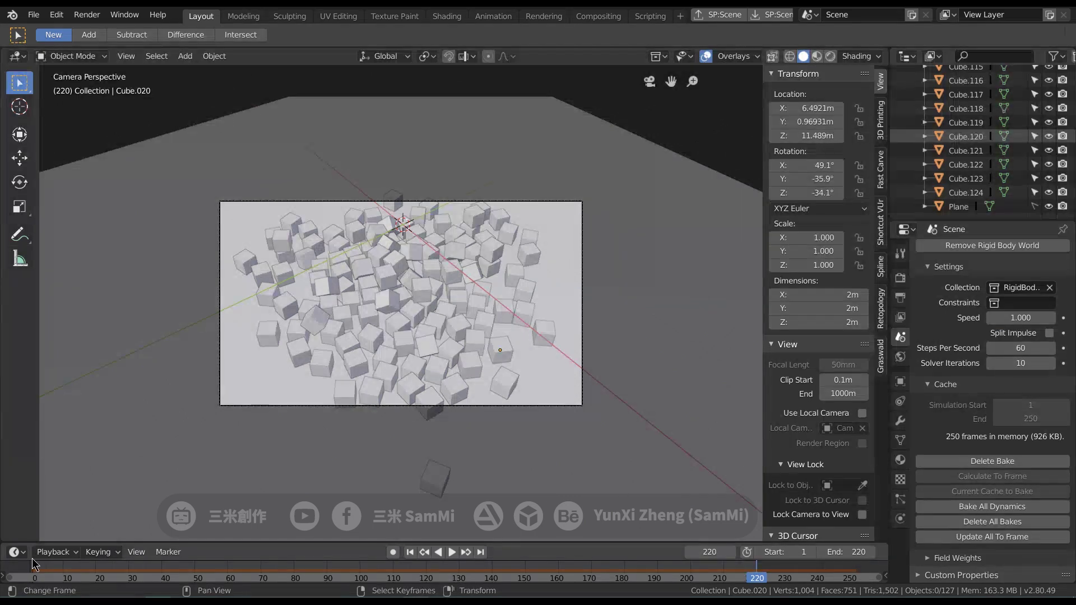
Step: Play the baked simulation, stop back at frame 220, and select all the cubes
key(space)
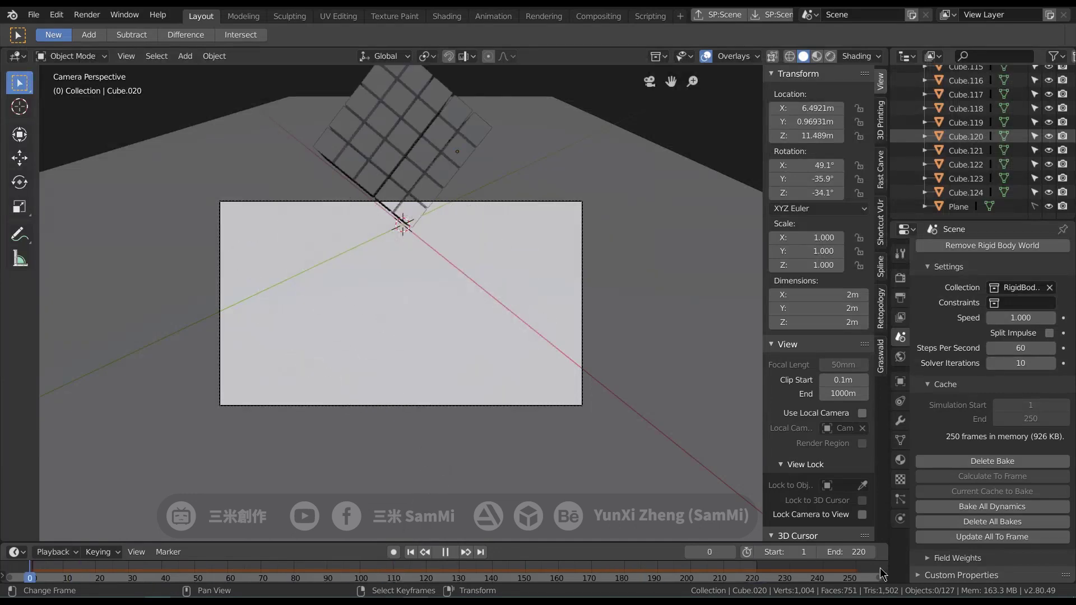
key(Escape)
key(a)
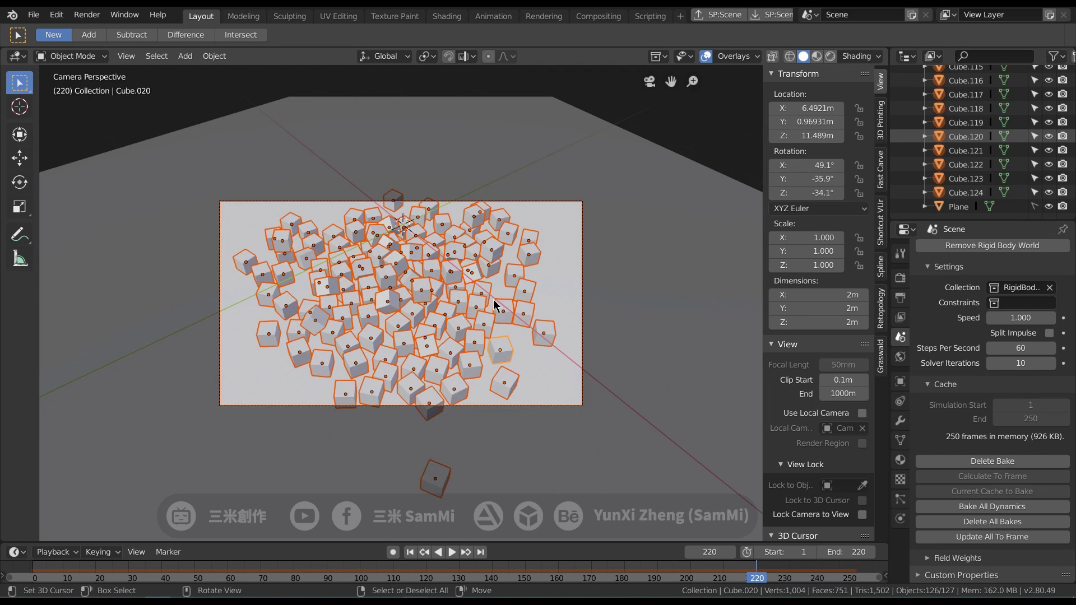
Step: Unwrap all the cubes' geometry with Project From View (Bounds) and open the UV Editing workspace
key(Tab)
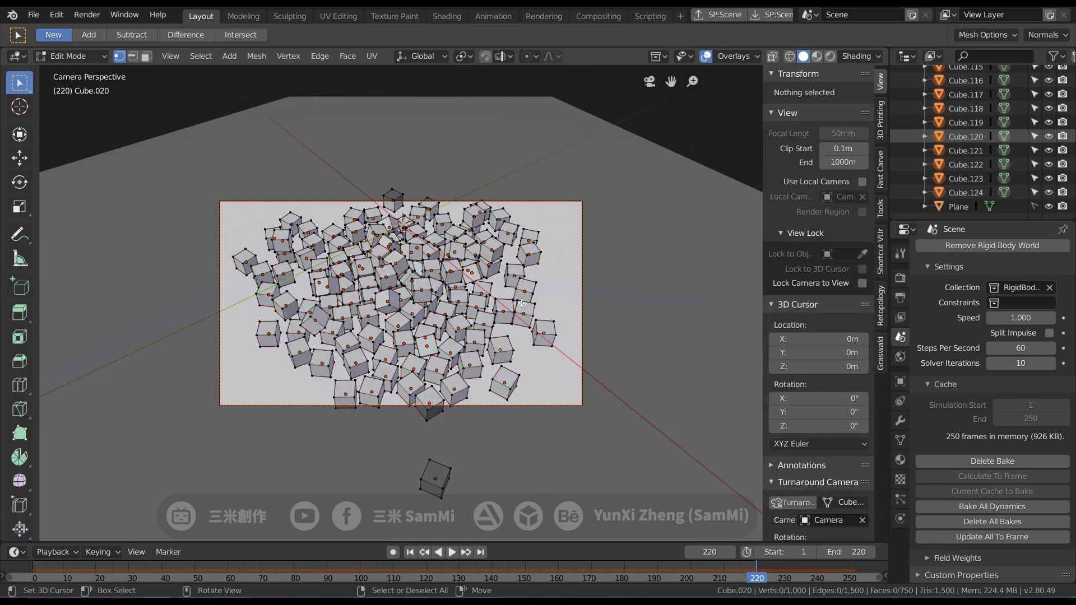
key(a)
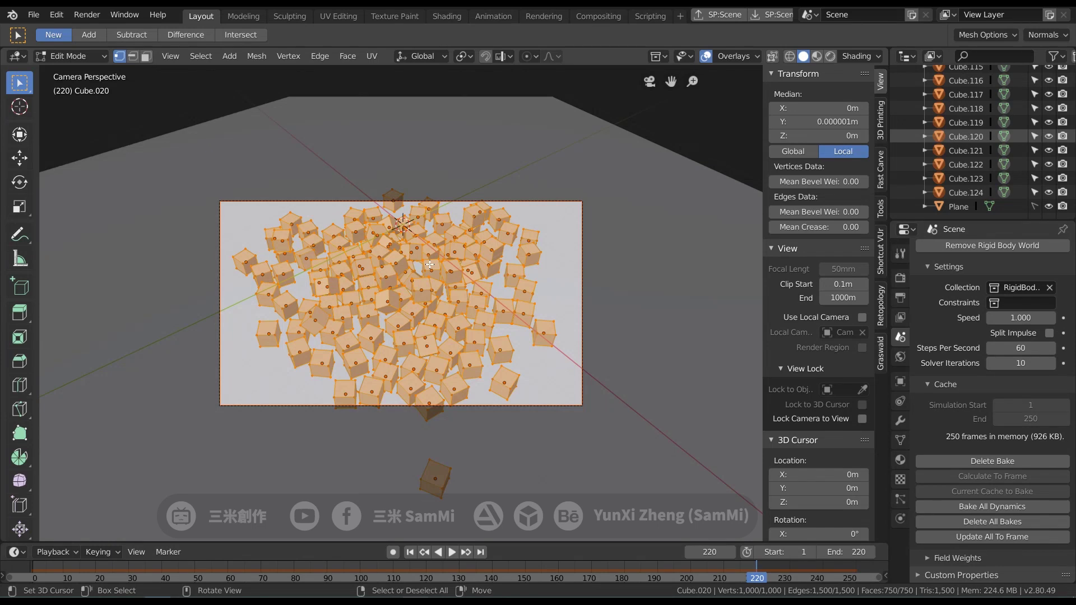
key(u)
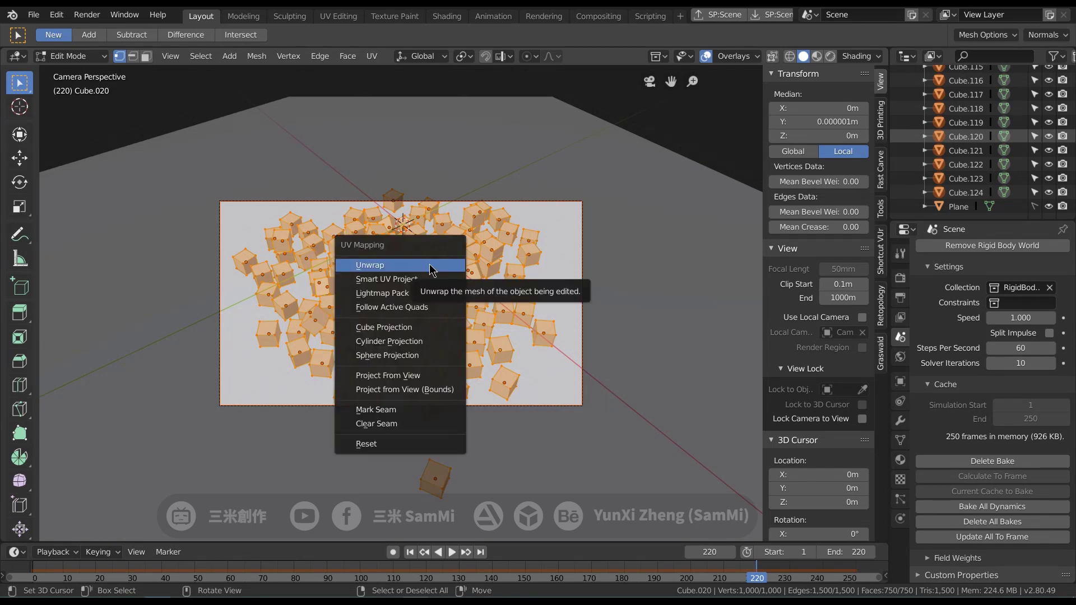
click(452, 389)
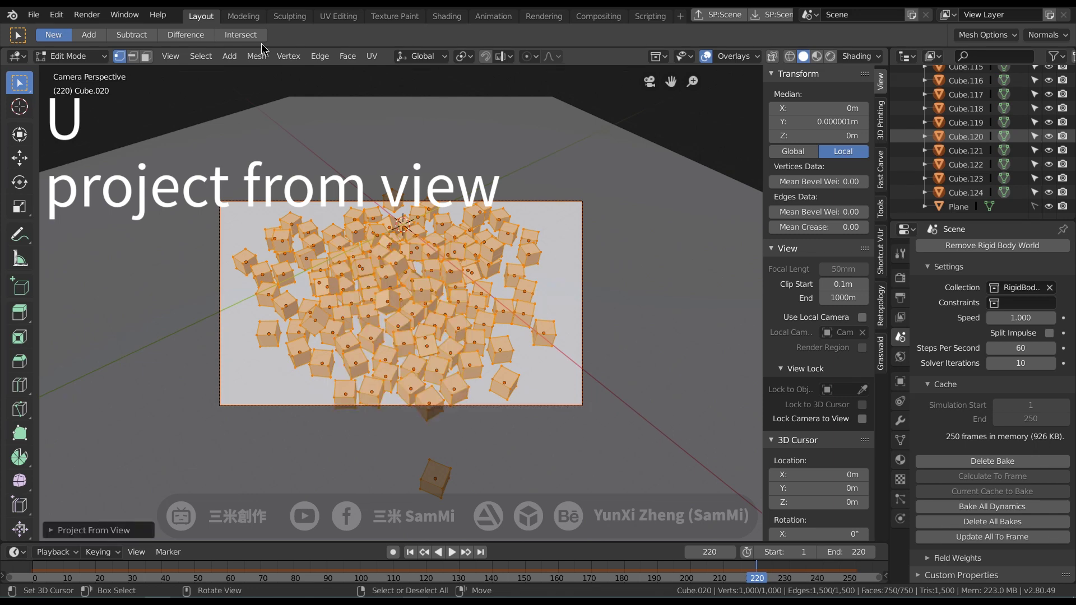
click(339, 17)
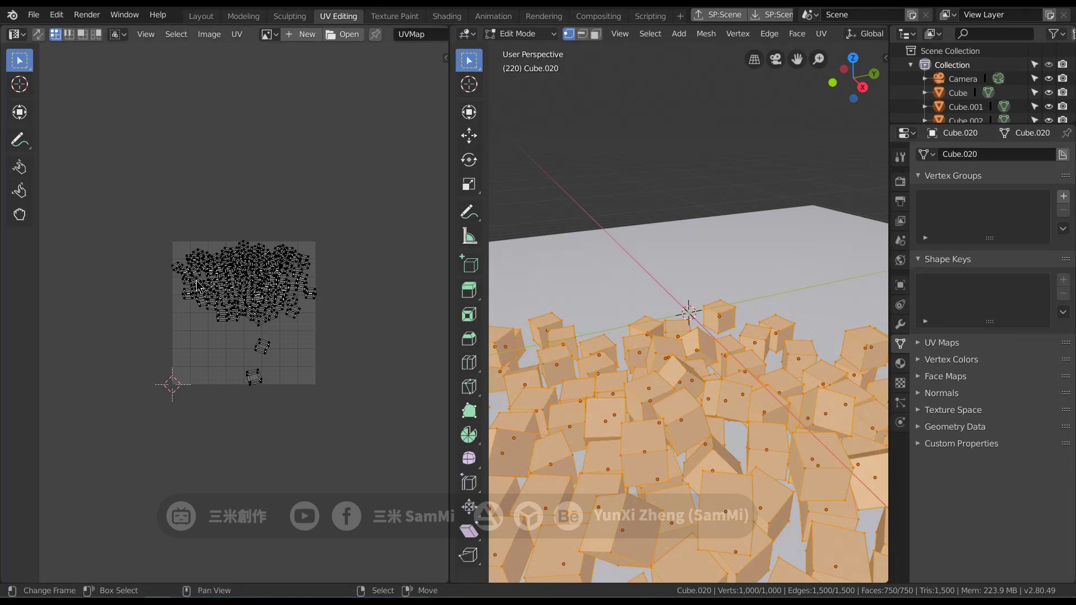
Step: Set the viewport shading color to Texture so the logo image shows on the cubes
scroll(259, 290, up, 3)
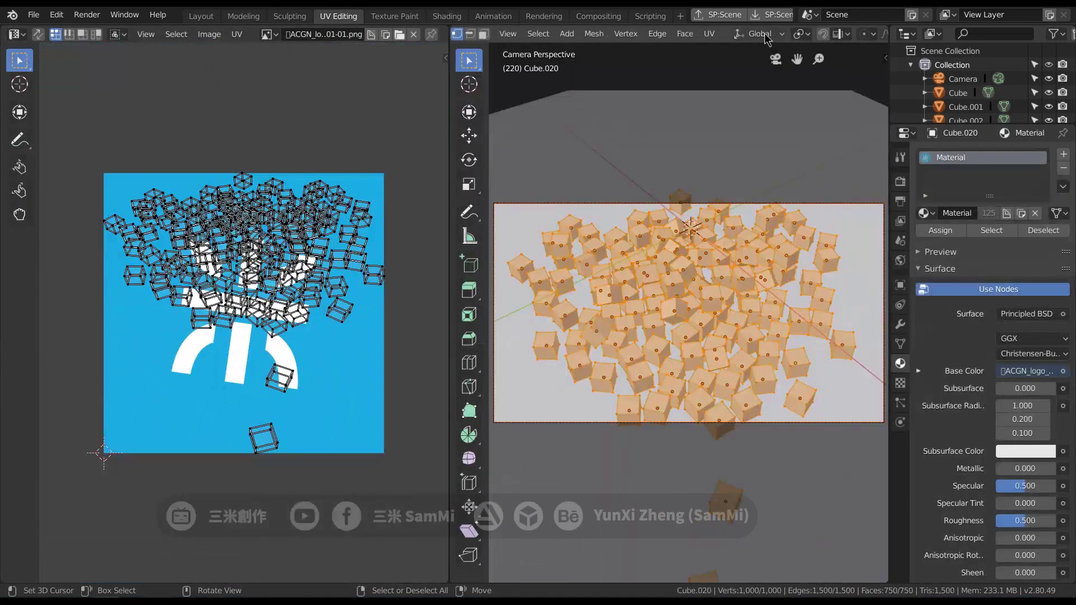
click(851, 34)
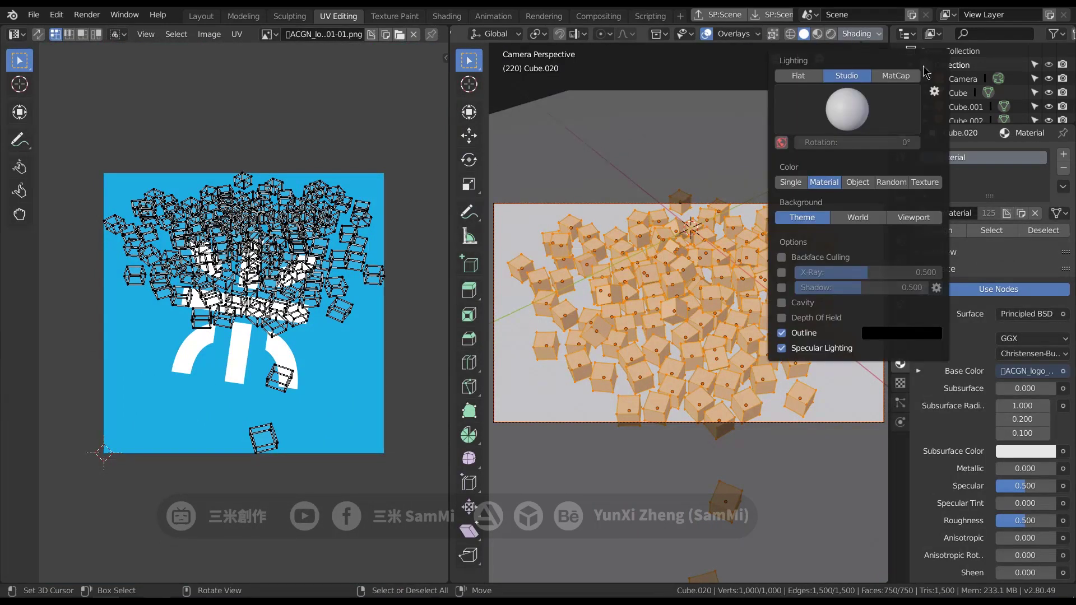
click(926, 183)
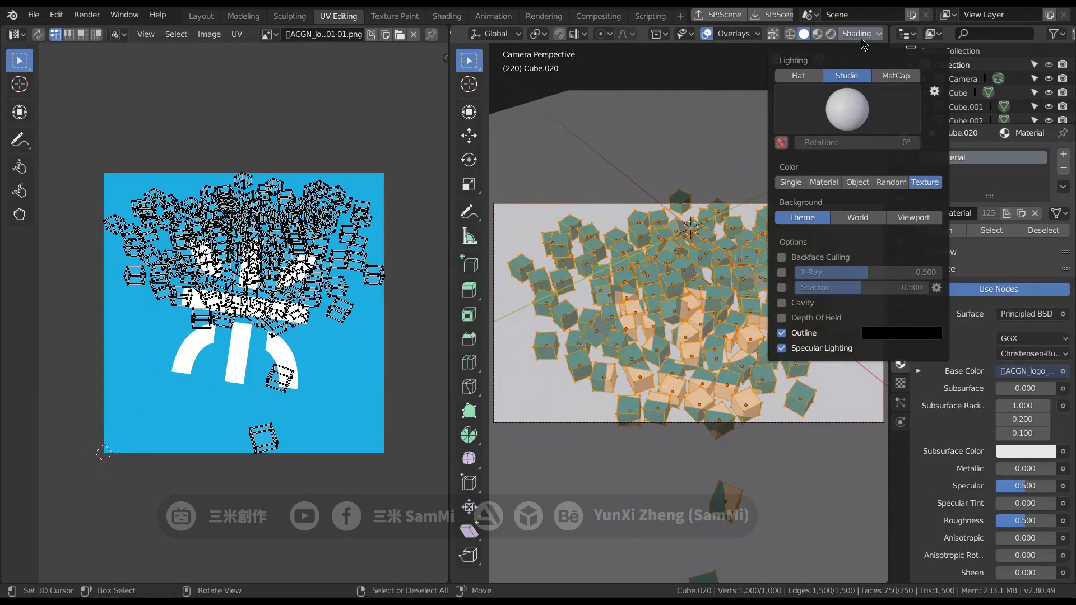
Step: Scale the UVs about 1.69× and shift them across the logo, then leave Edit Mode
key(a)
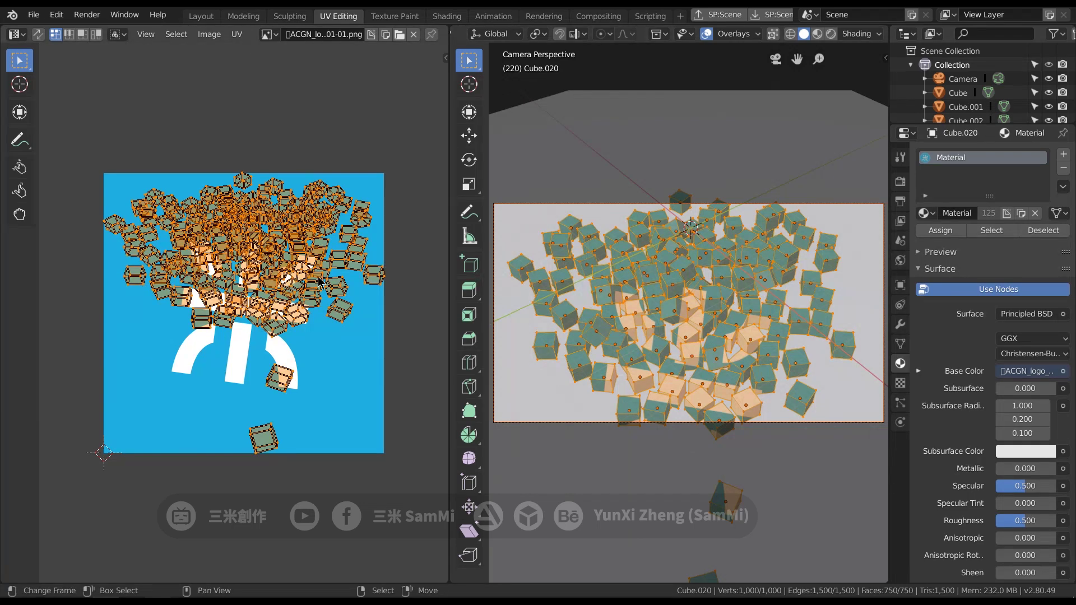
key(s)
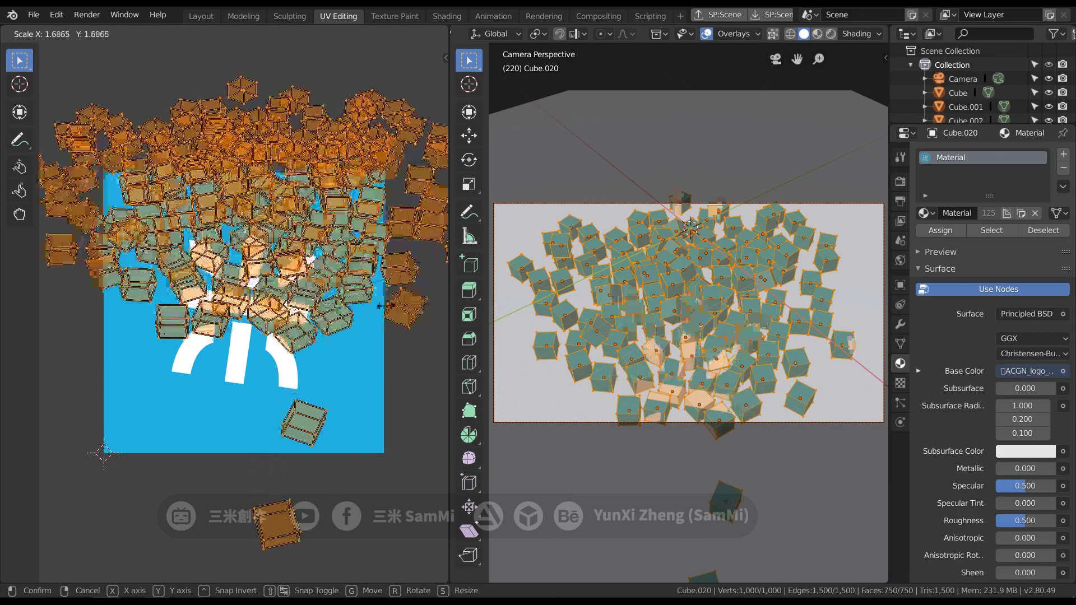
click(274, 219)
key(g)
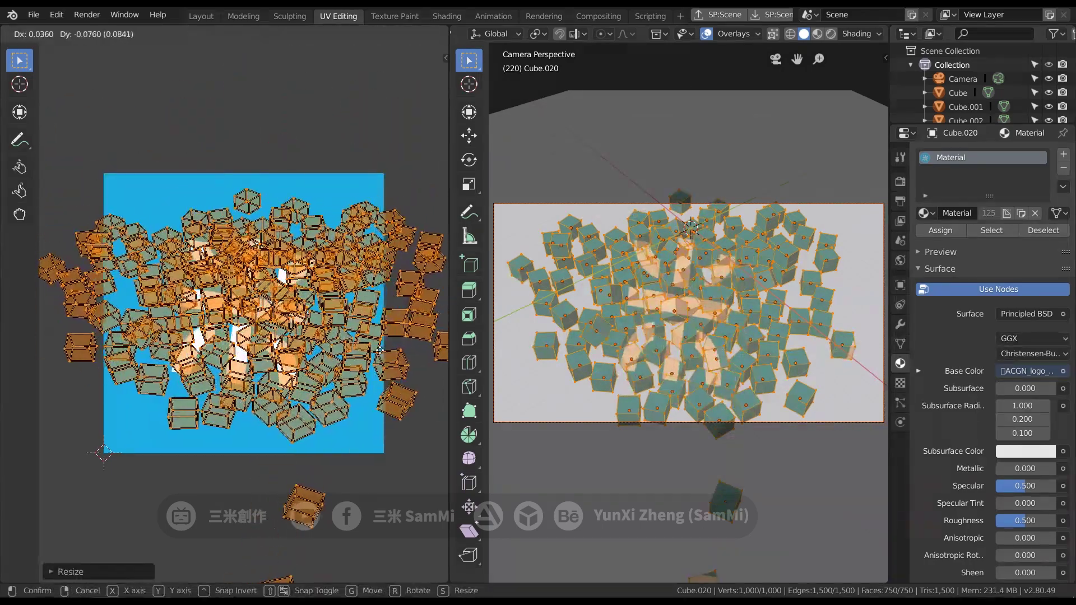
click(864, 358)
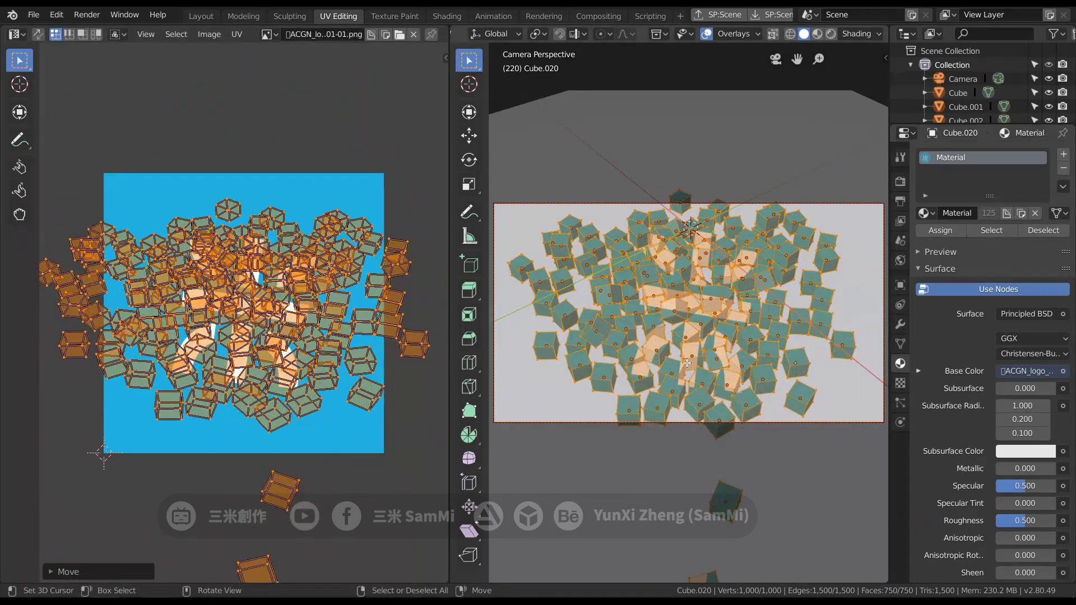
key(alt+a)
key(Tab)
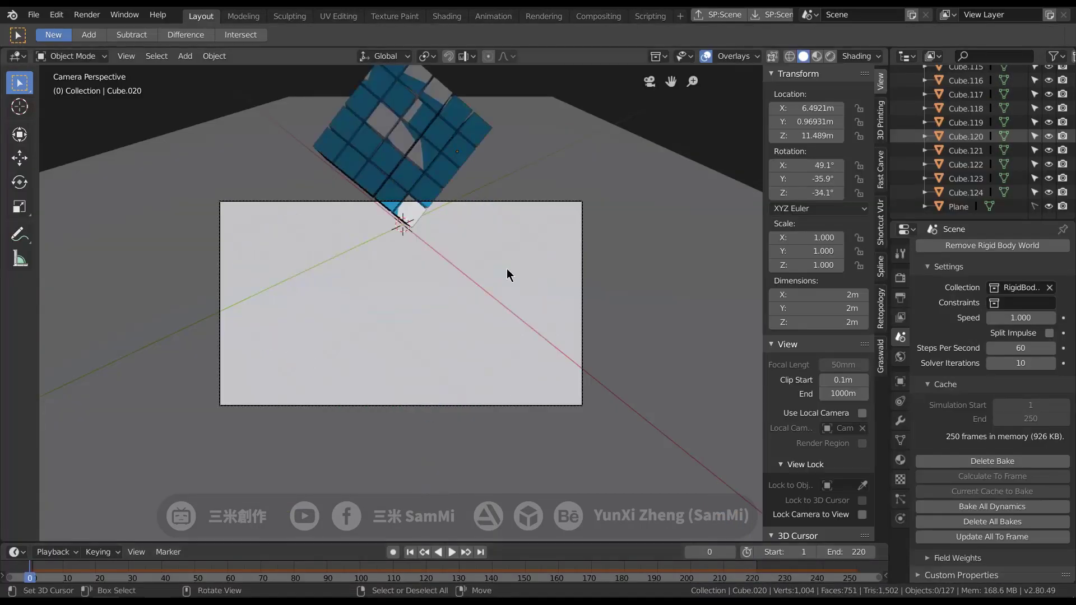
Step: Play the animation to watch the logo-textured cubes fall
key(space)
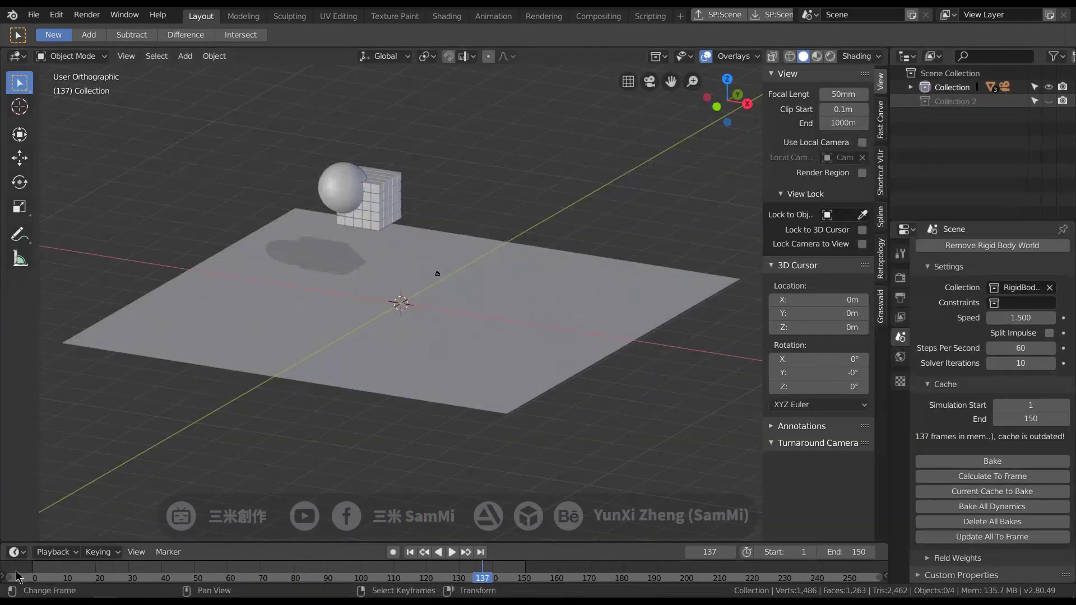
Step: Replay the sphere-and-cube drop, then rewind to frame 0
key(space)
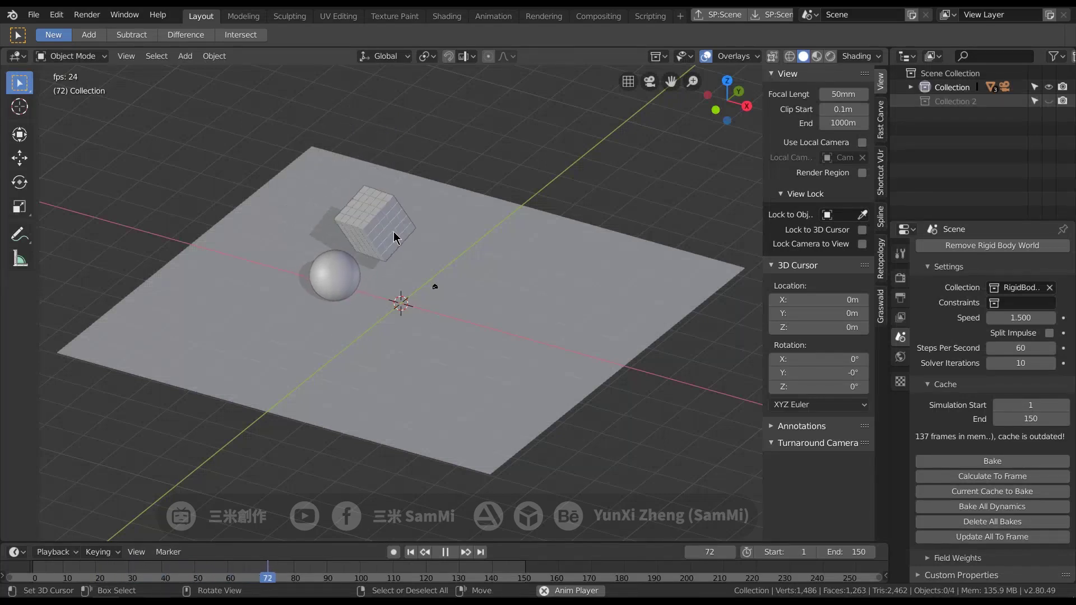
key(space)
click(17, 567)
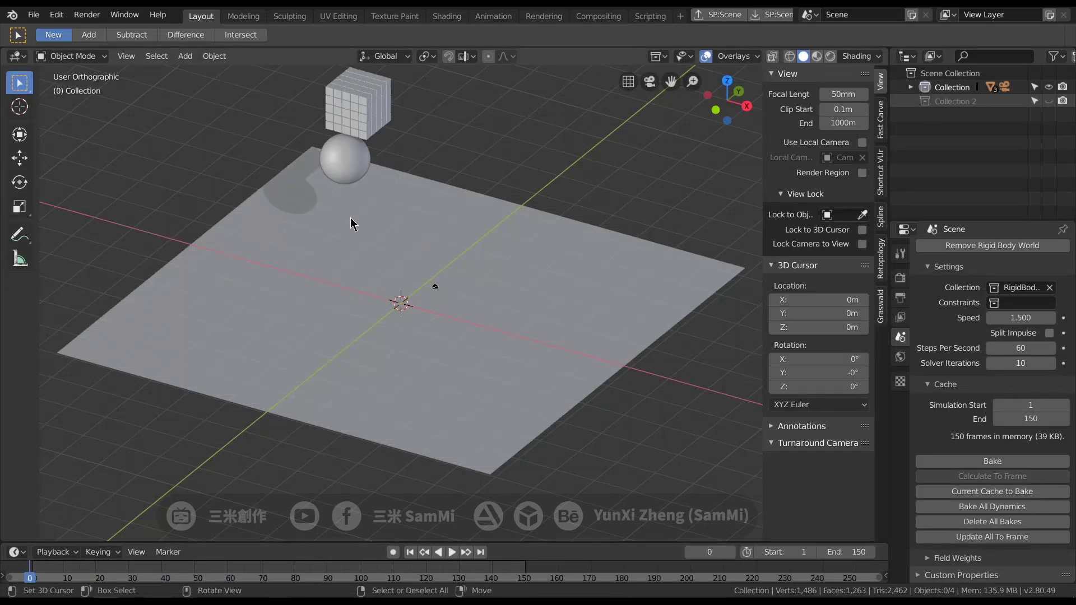
Step: Compare the sphere's rigid body settings (Active, 2 kg, Sphere shape) with the 10 kg cube's
click(358, 167)
click(363, 104)
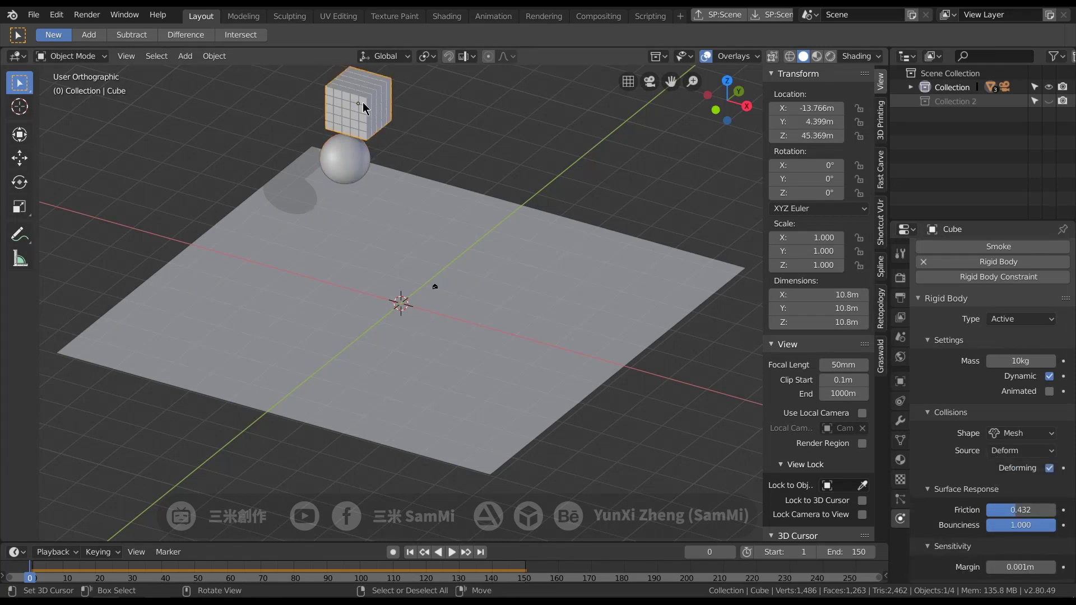
click(341, 166)
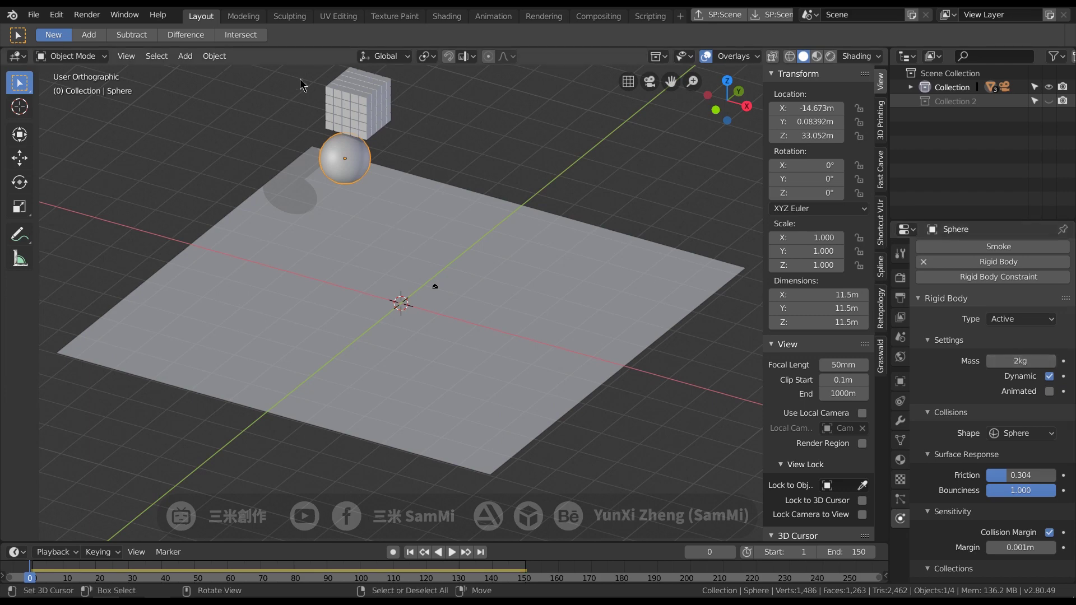
click(365, 101)
click(352, 159)
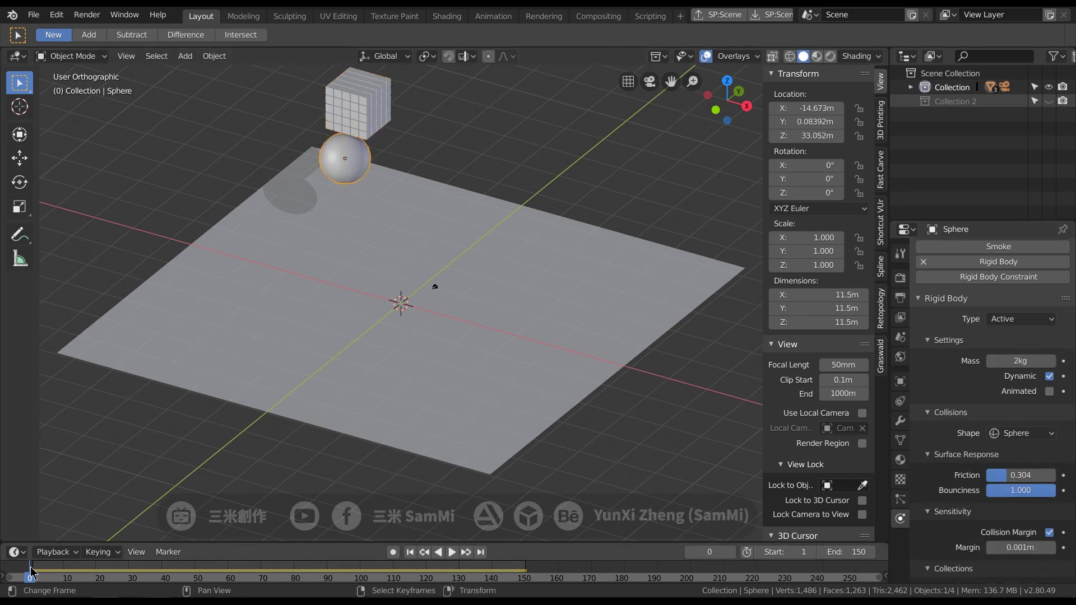
Step: Play to frame 137, stop, and move the rolled-away sphere back above the plane
key(space)
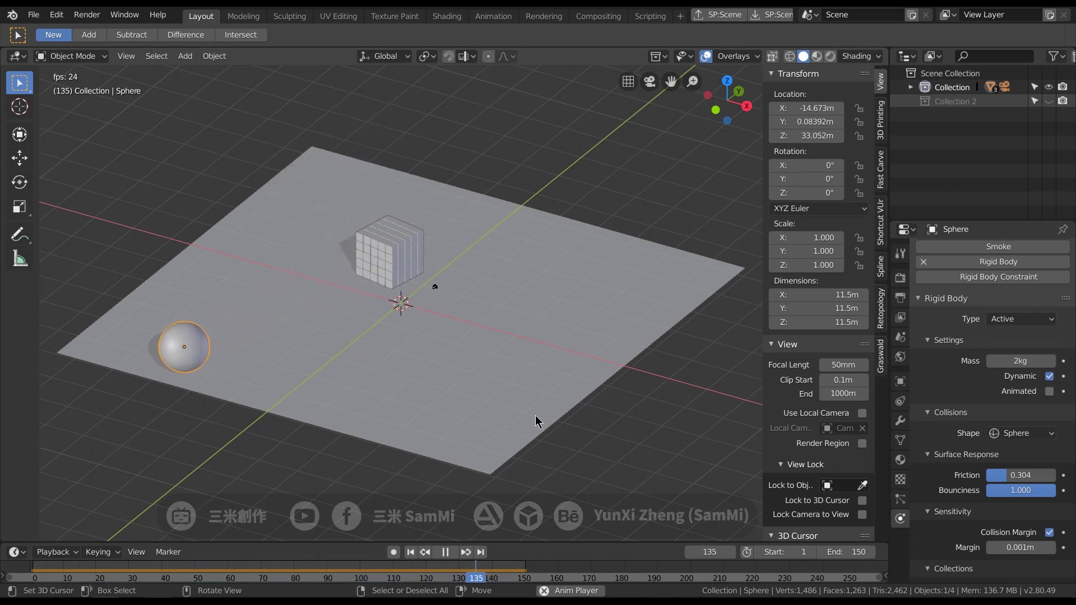
key(space)
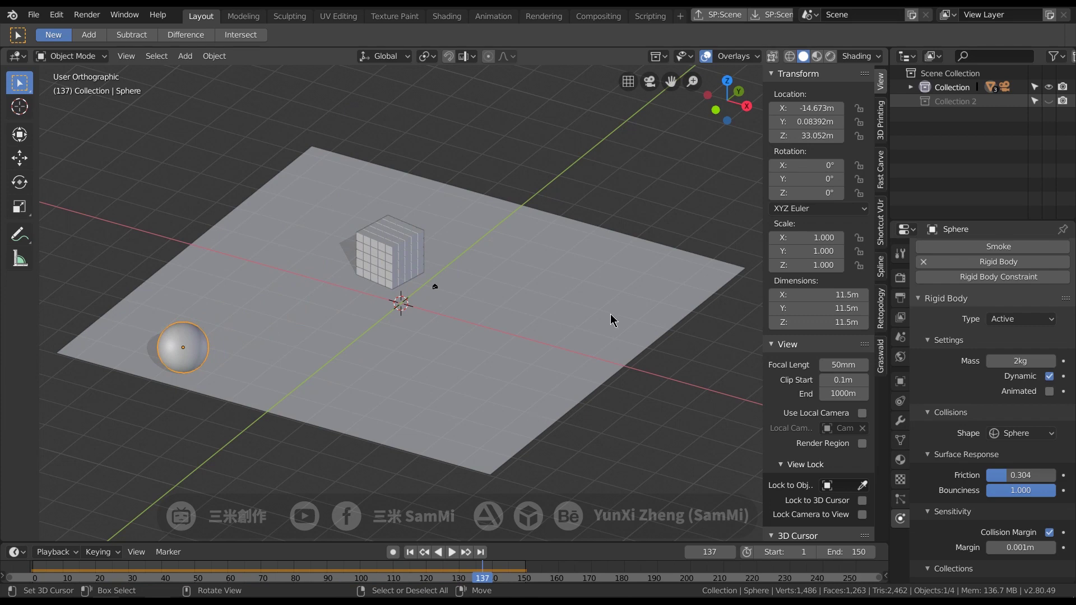
scroll(1074, 419, down, 1)
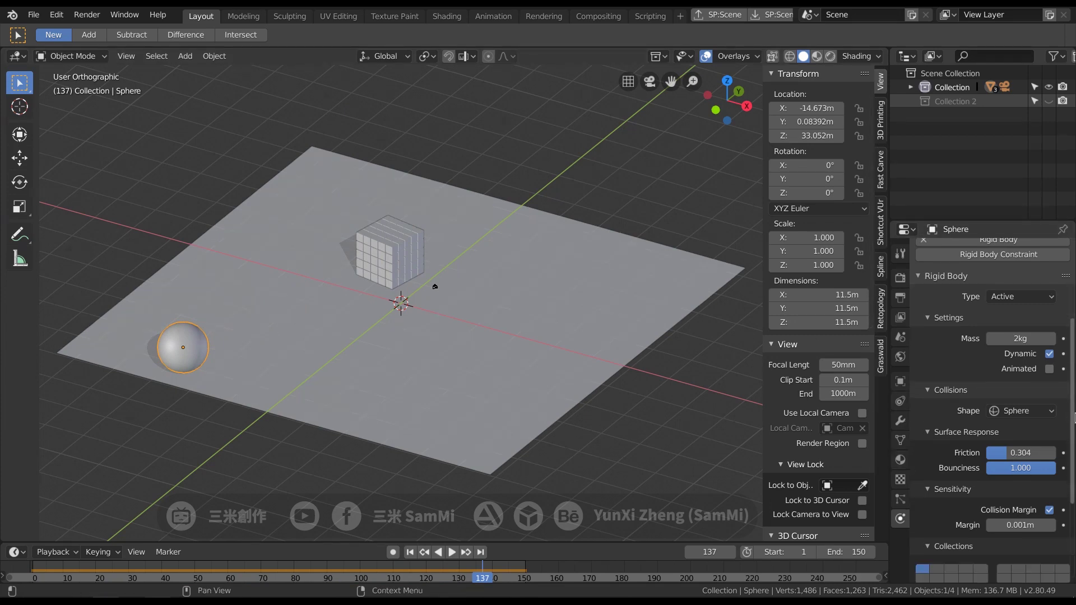
scroll(1043, 327, down, 3)
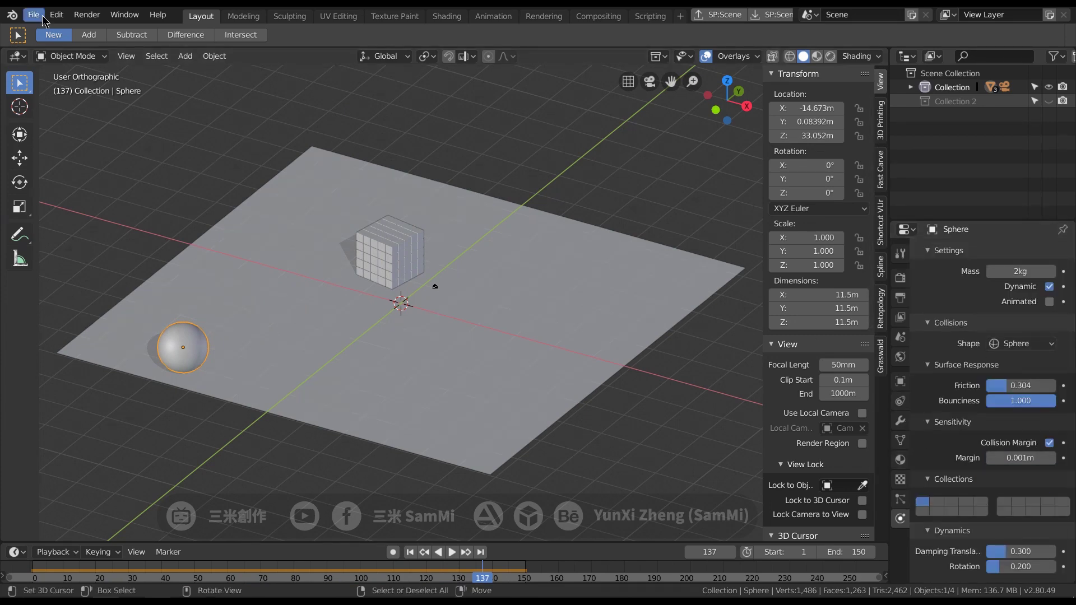
click(389, 255)
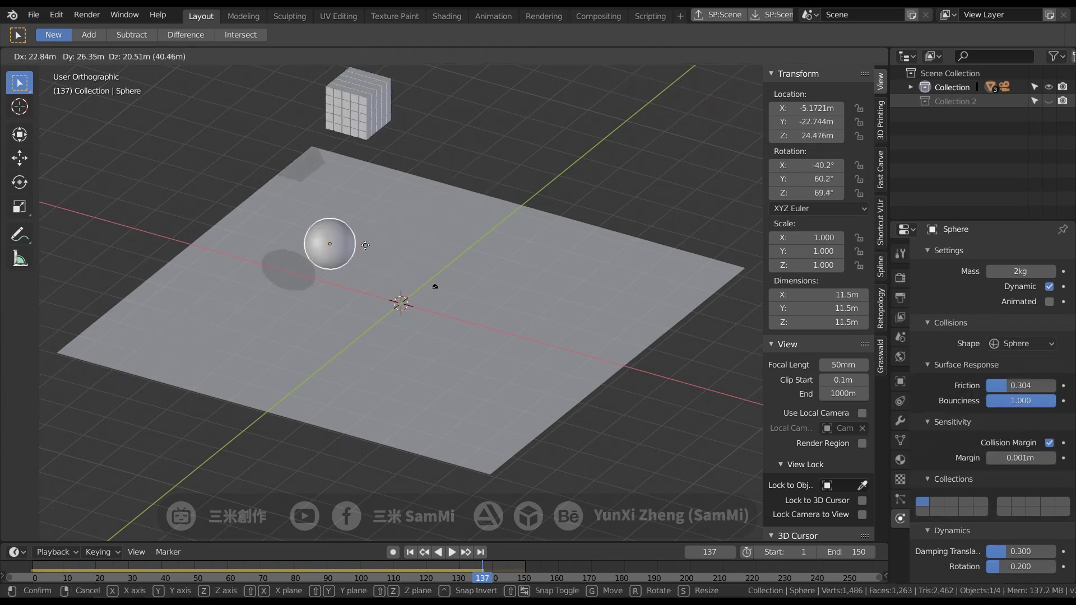